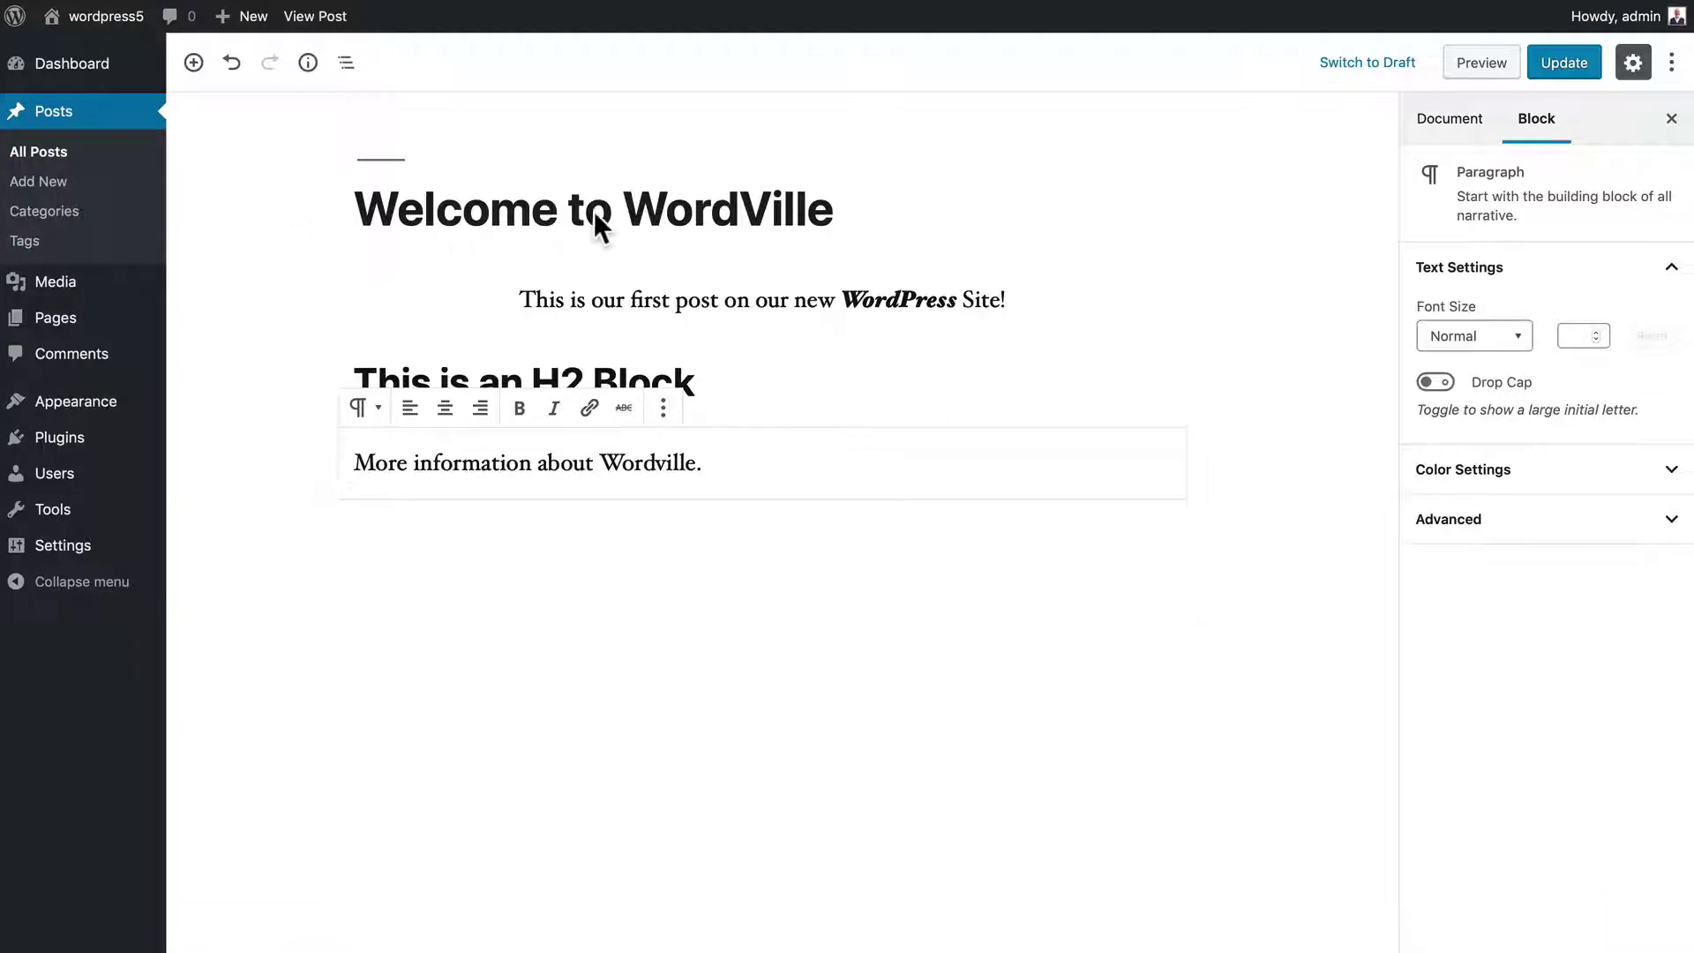
- Select the title of the Welcome to WordVille post in the editor
left_click(595, 217)
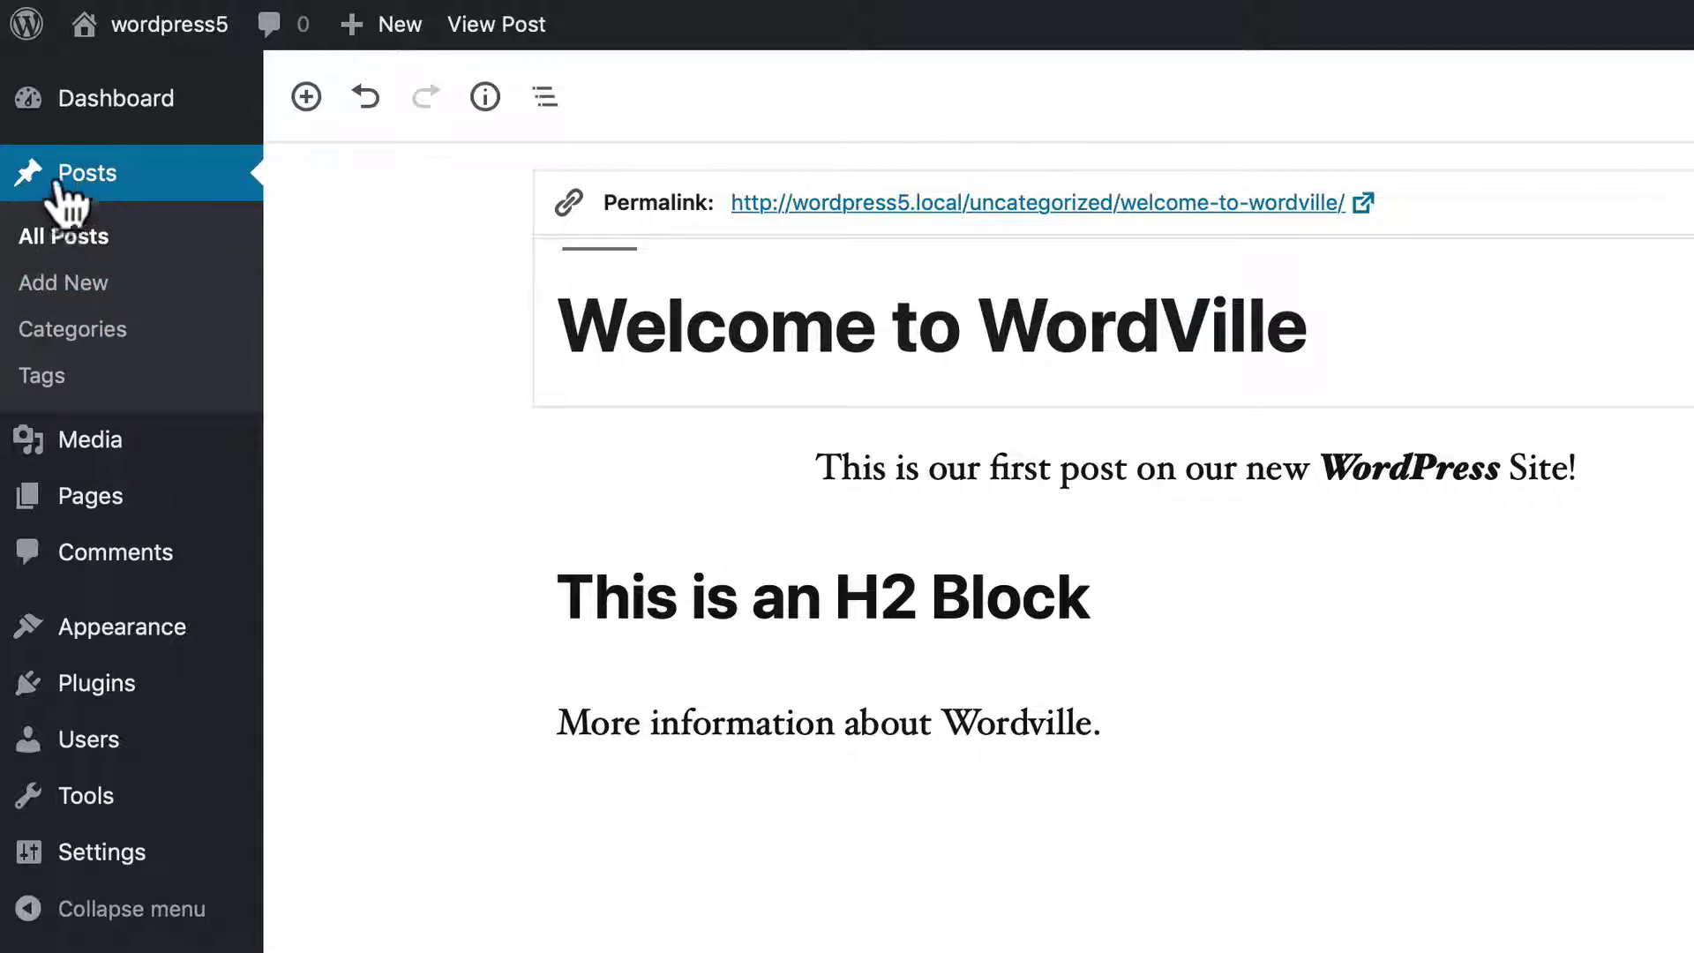
- Add a News category with slug news and description 'This is the news category'
left_click(53, 335)
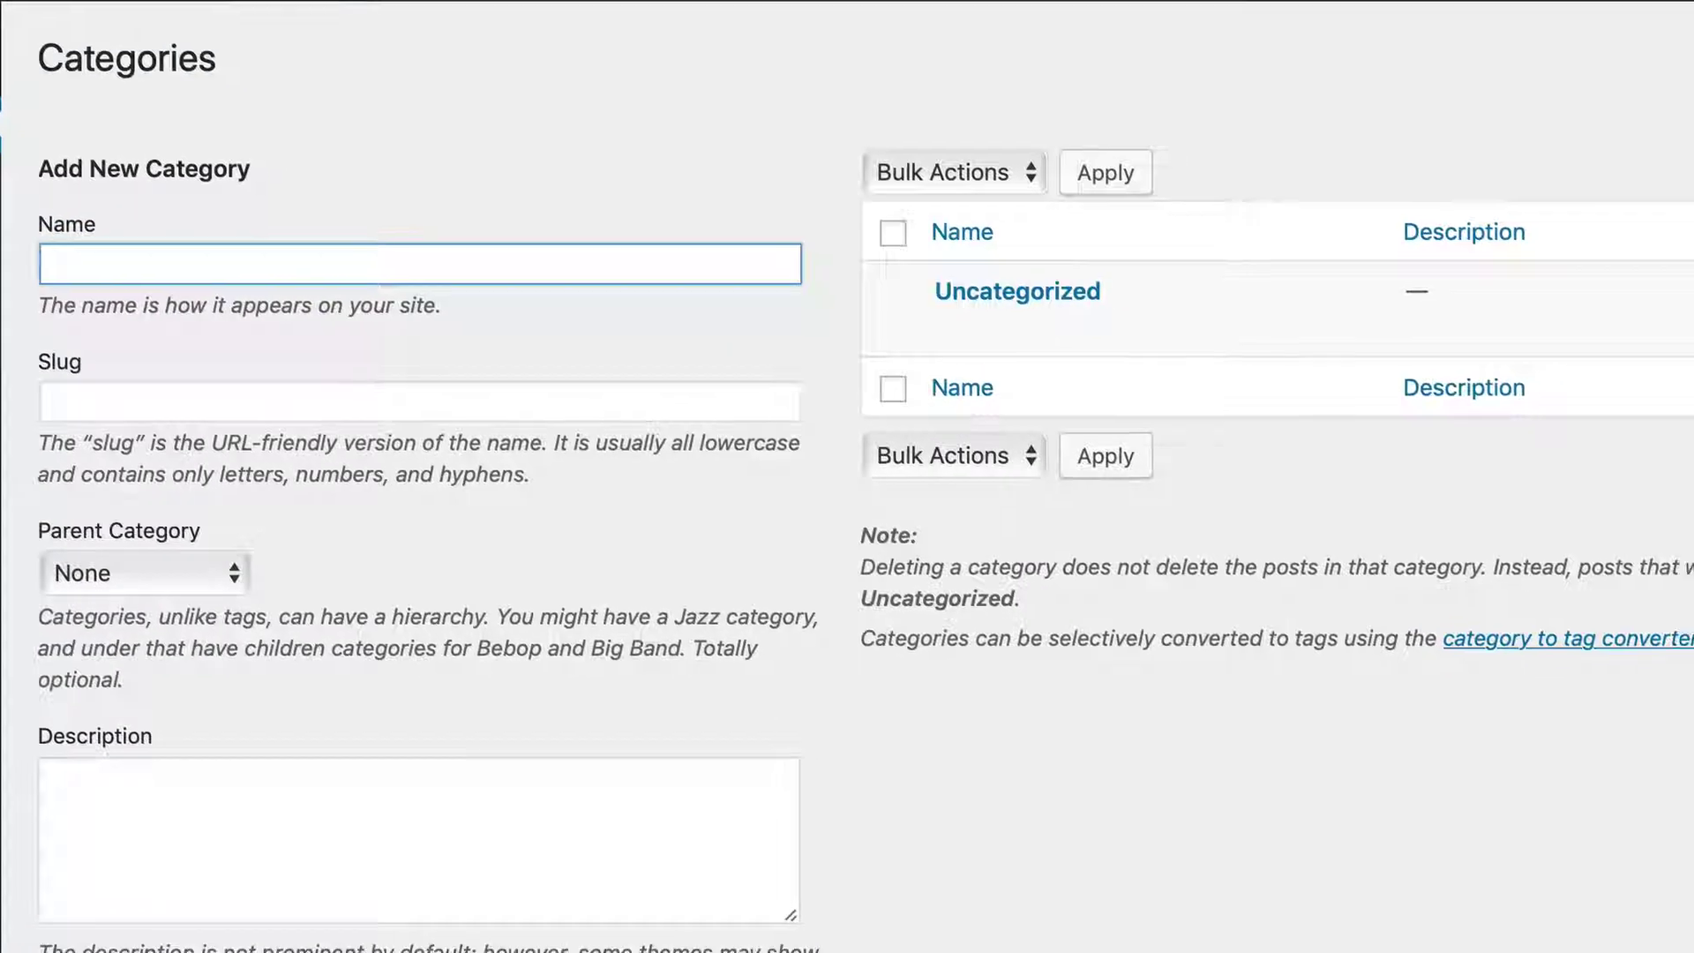
mouse_move(1165, 362)
type("News")
left_click(89, 402)
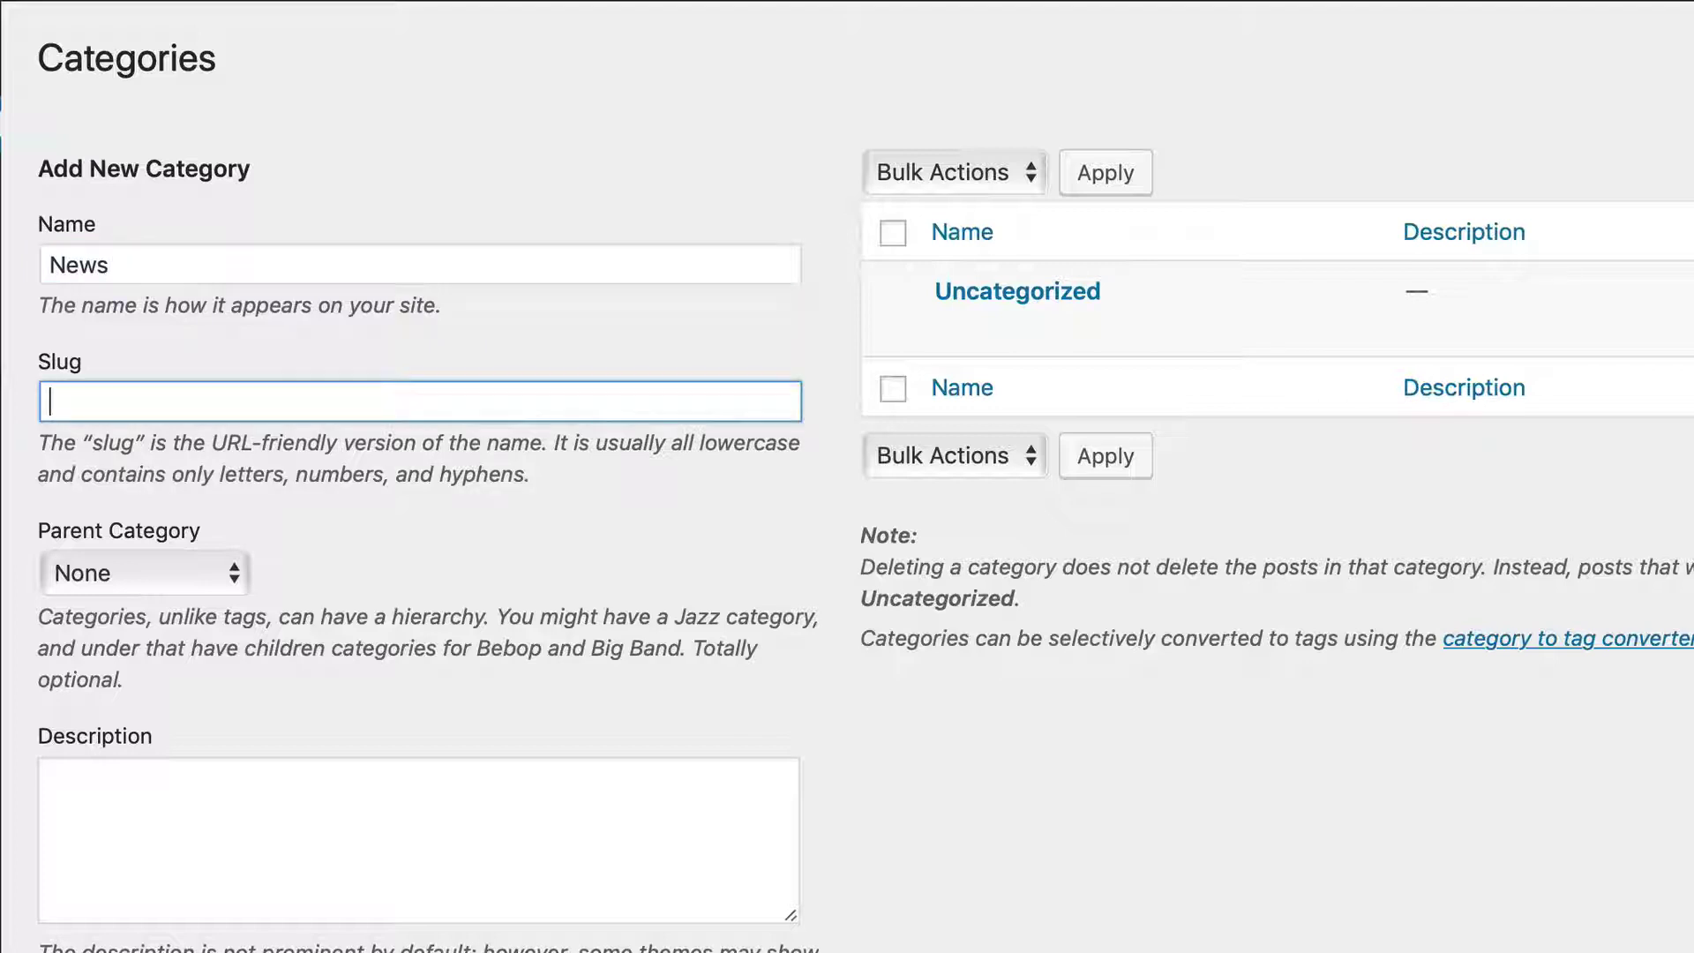
type("news")
left_click(147, 803)
type("This is the news")
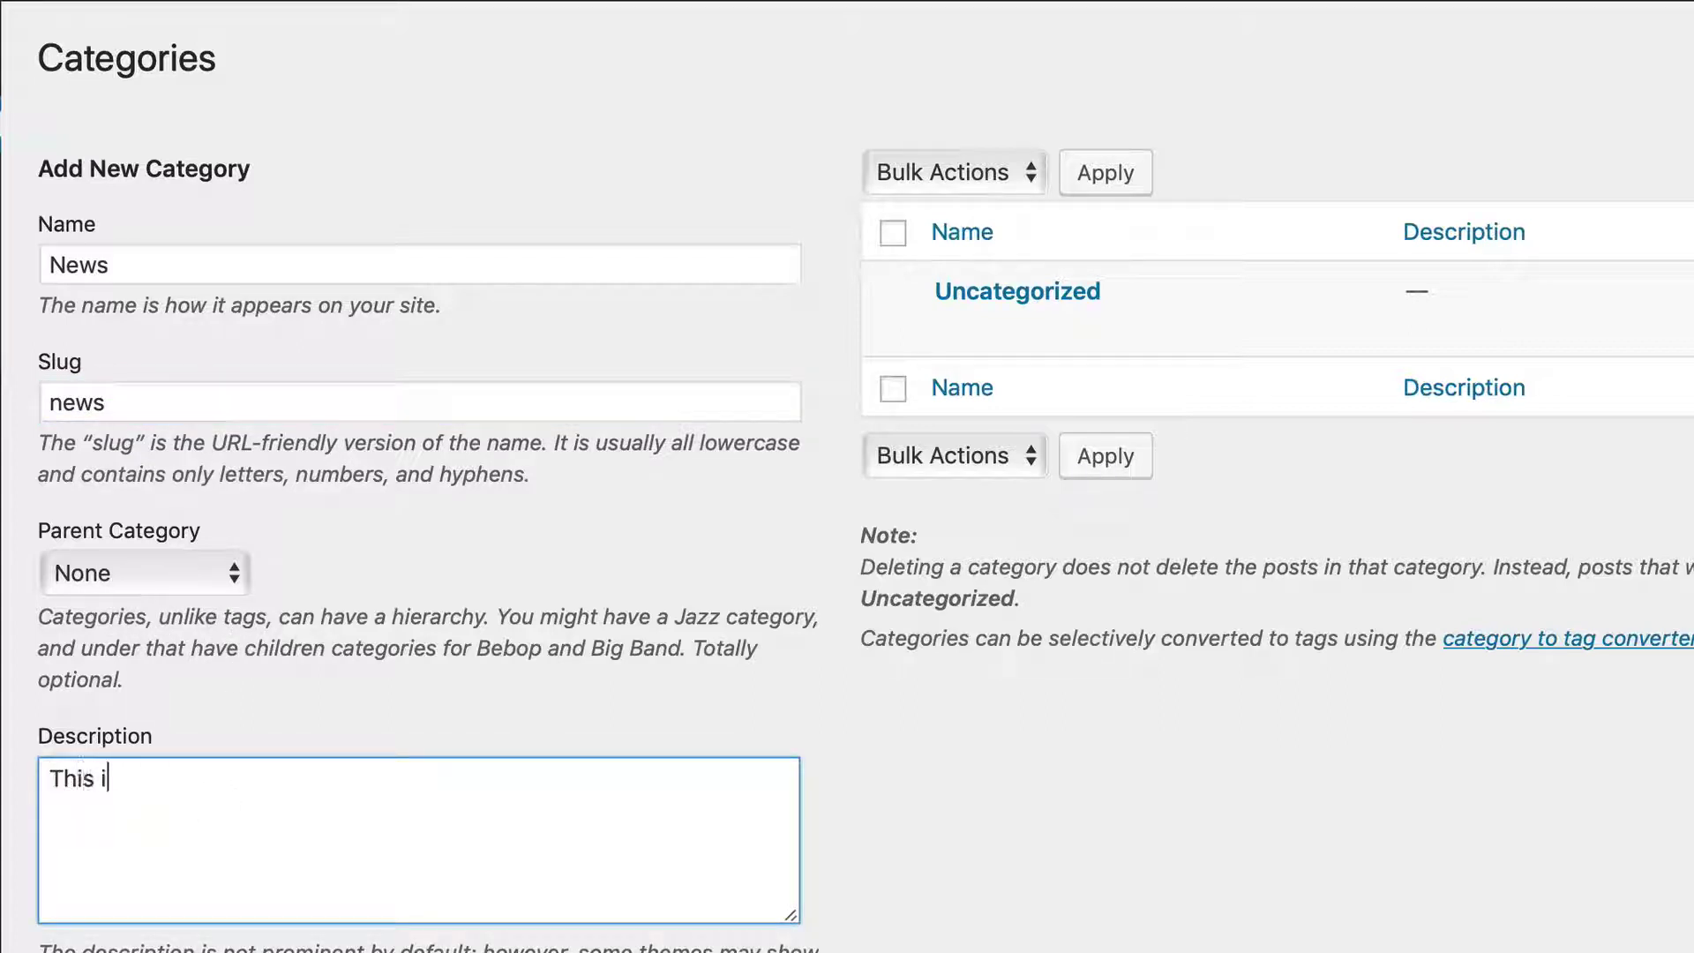
type(" category")
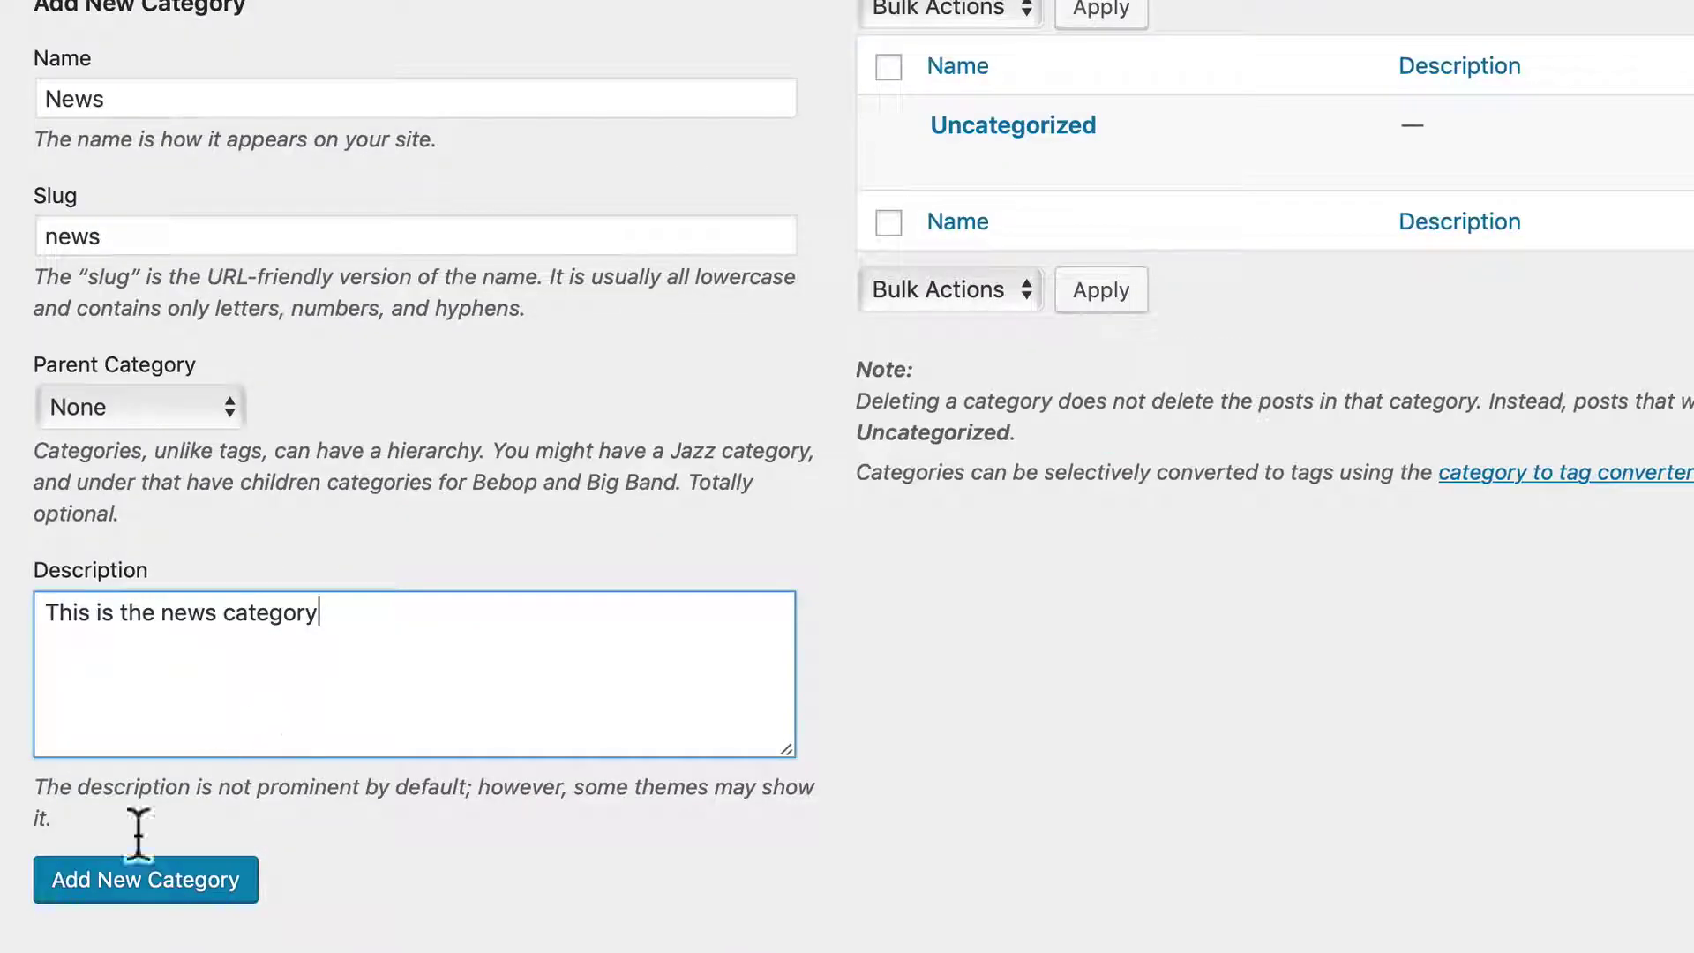
left_click(213, 843)
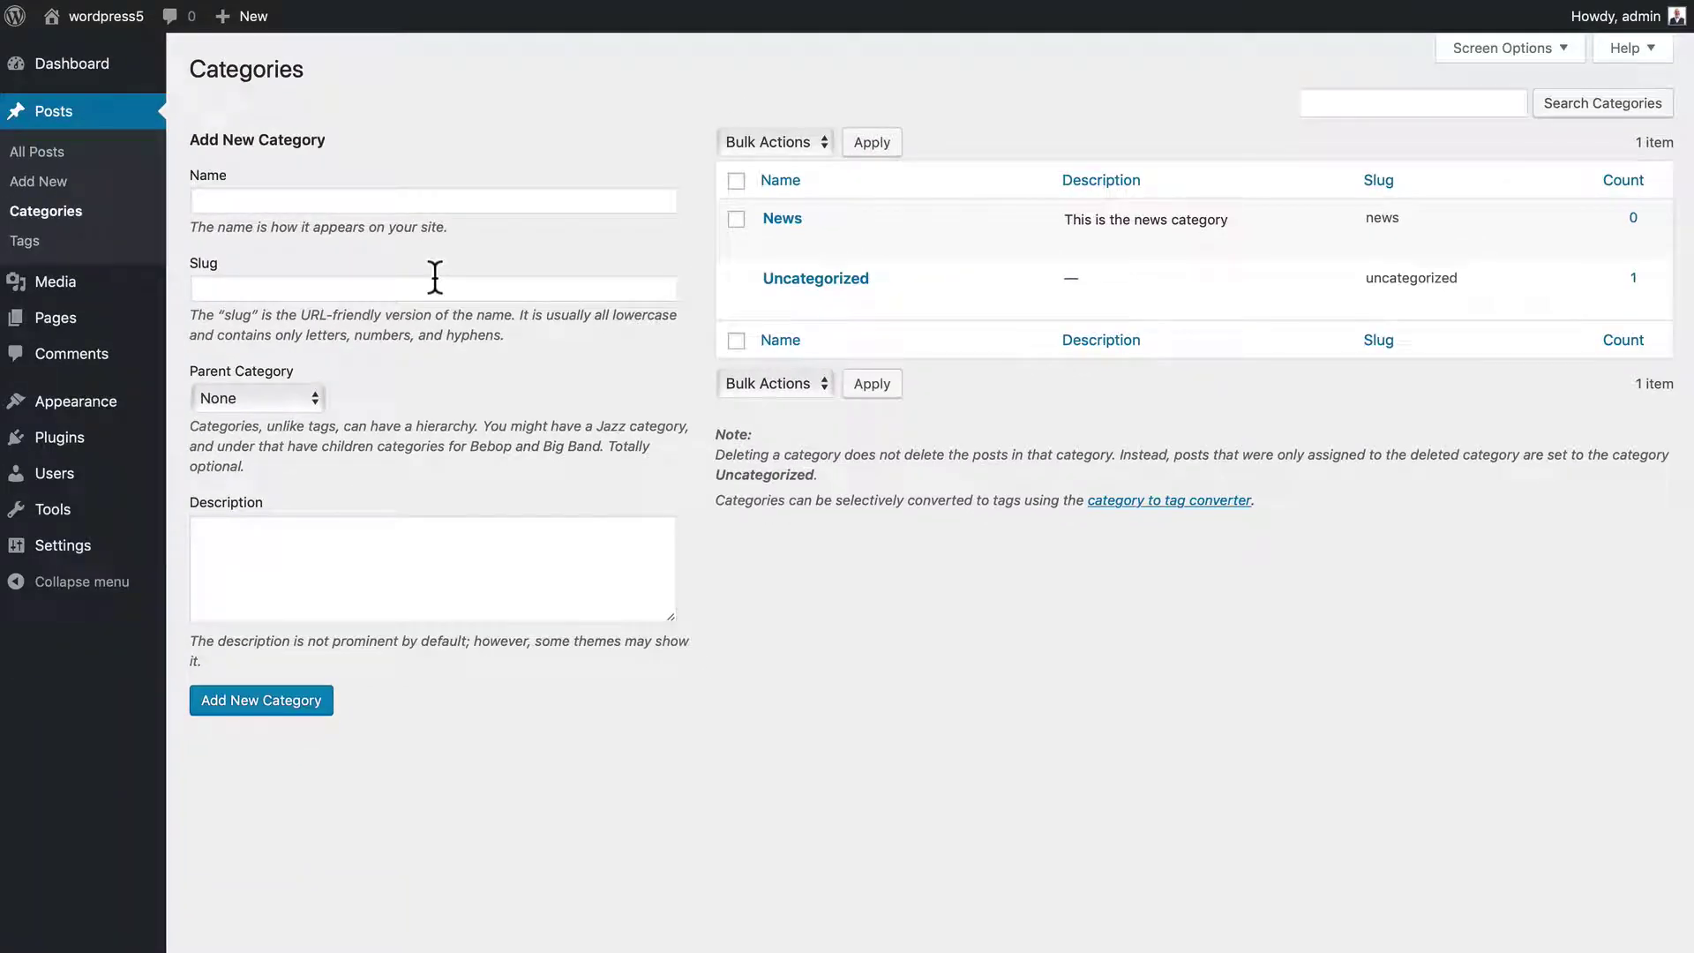
- Add an Attractions category with slug attractions
left_click(318, 202)
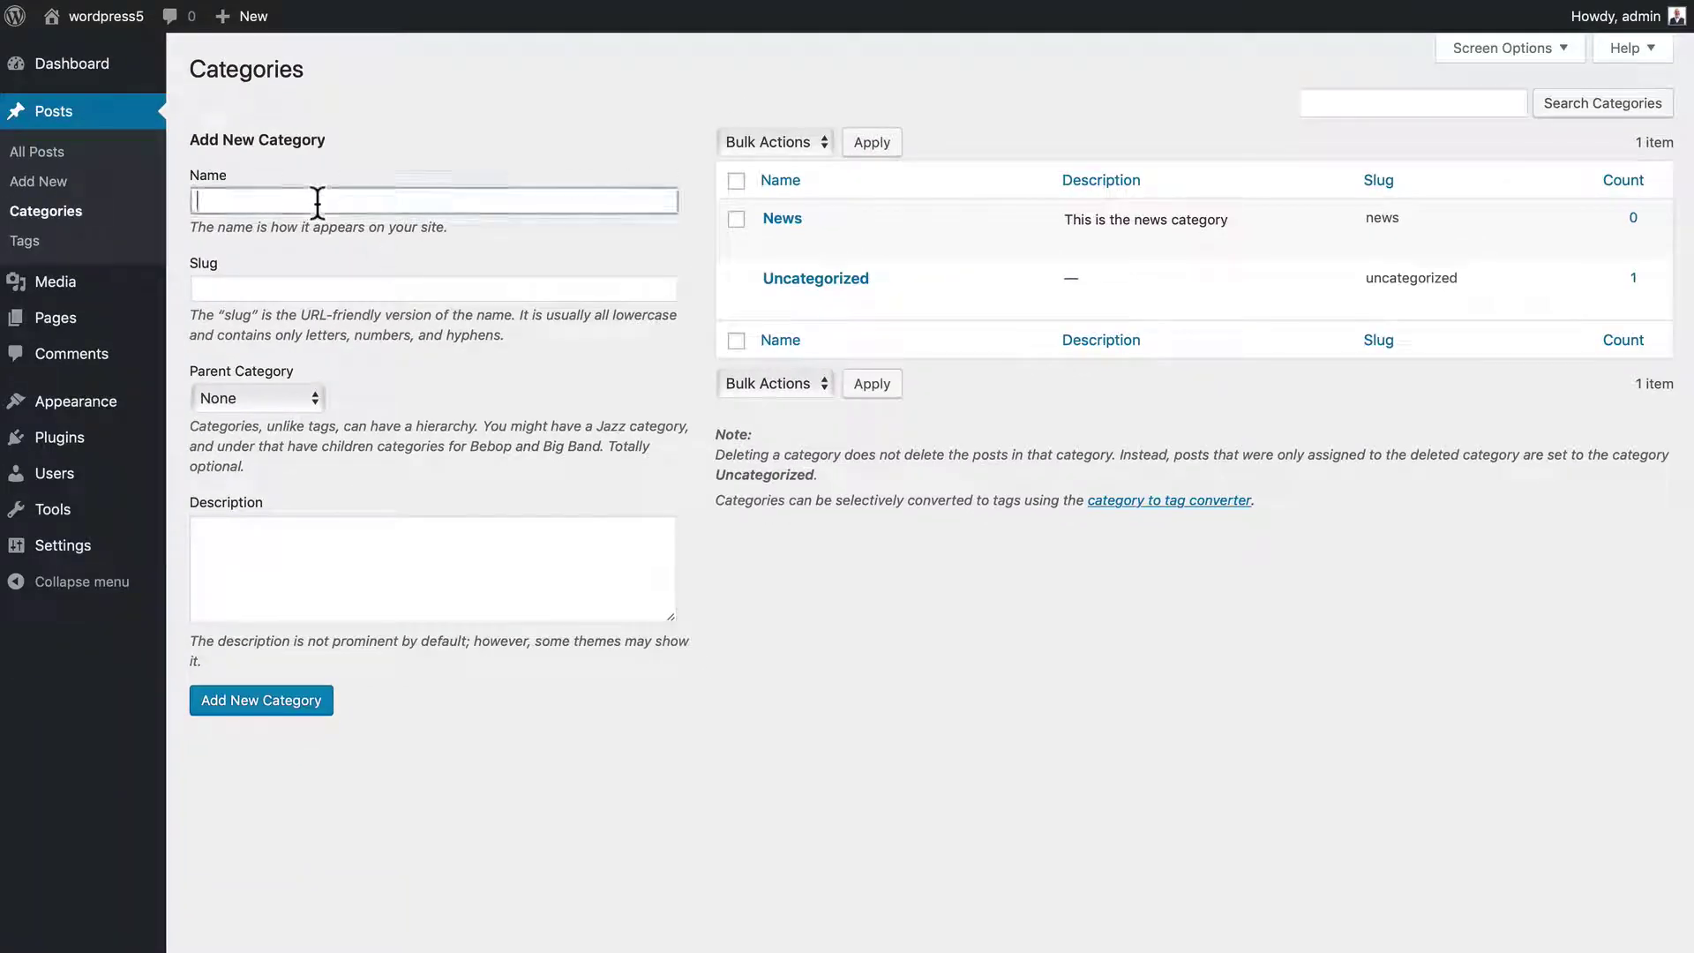
type("Attractions")
left_click(276, 291)
type("attractions")
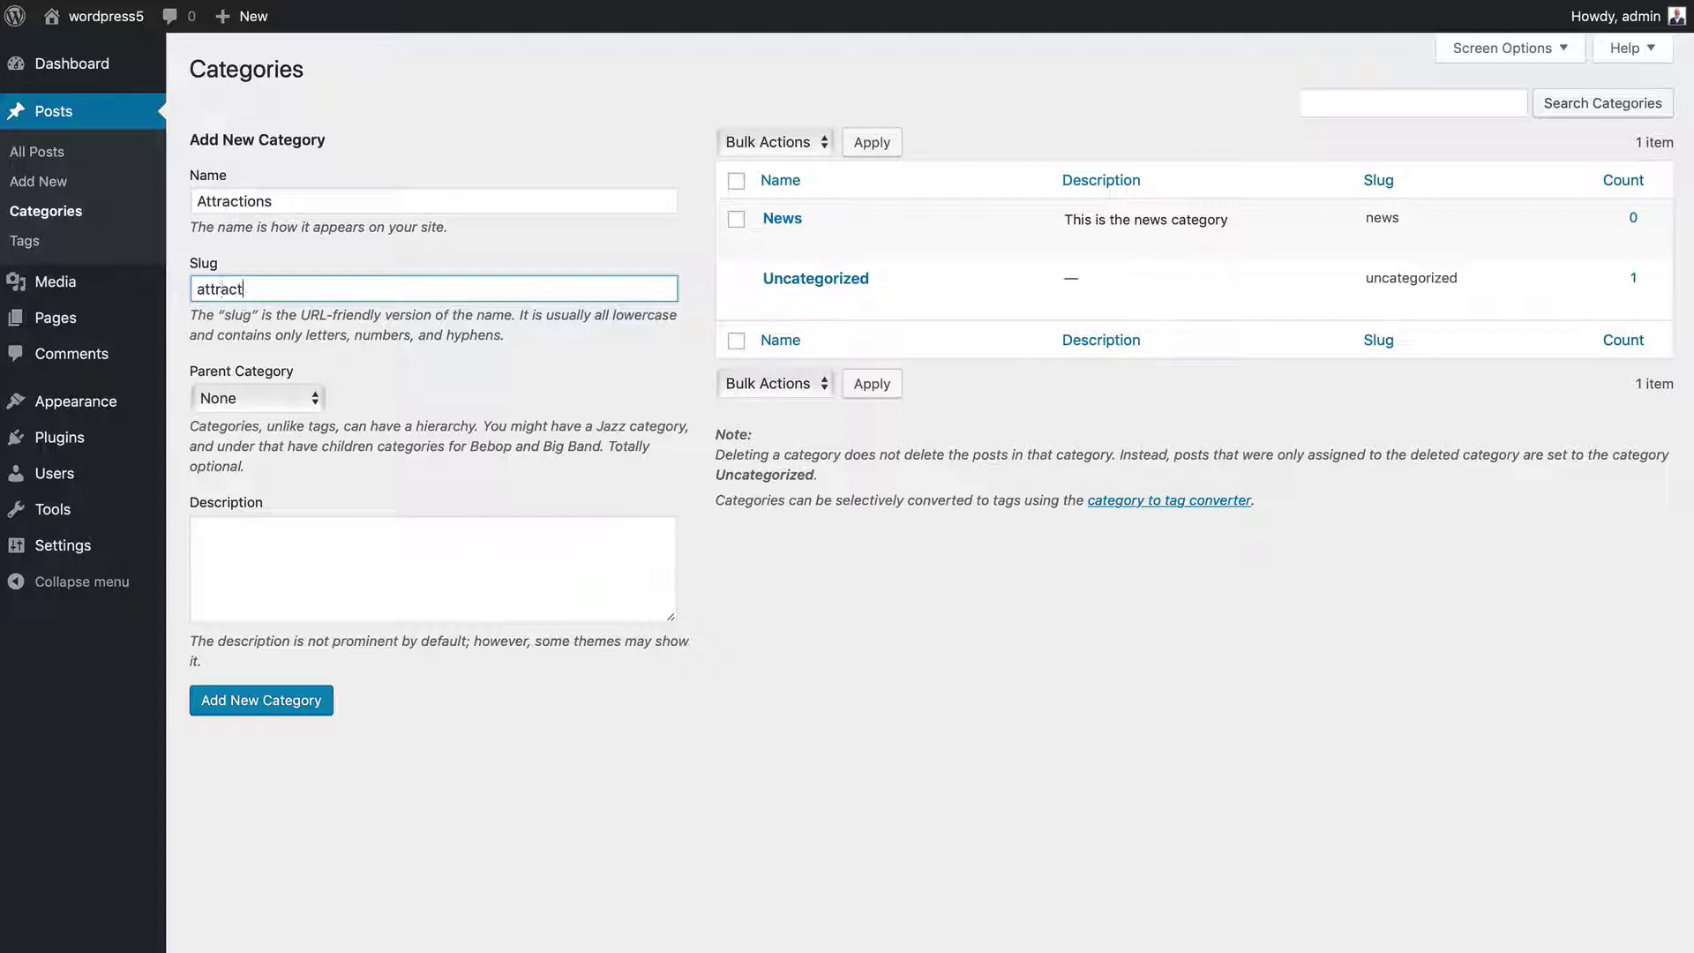
left_click(260, 706)
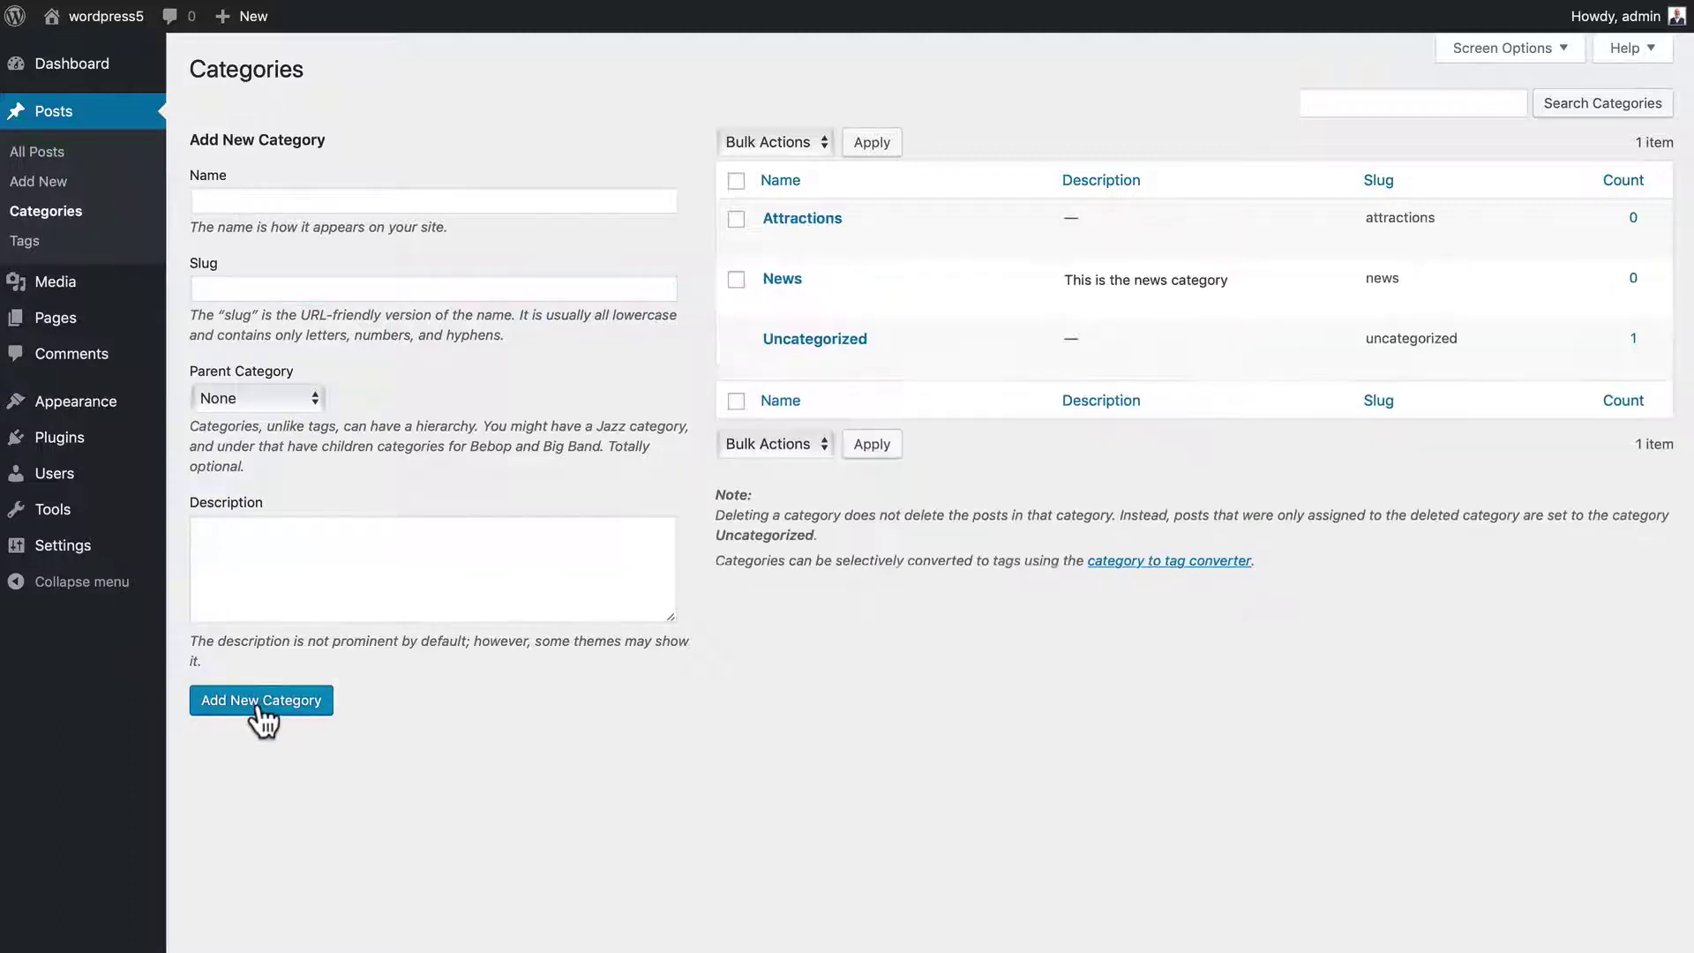
- Add a Children category, slug children, with Attractions as its parent
left_click(223, 202)
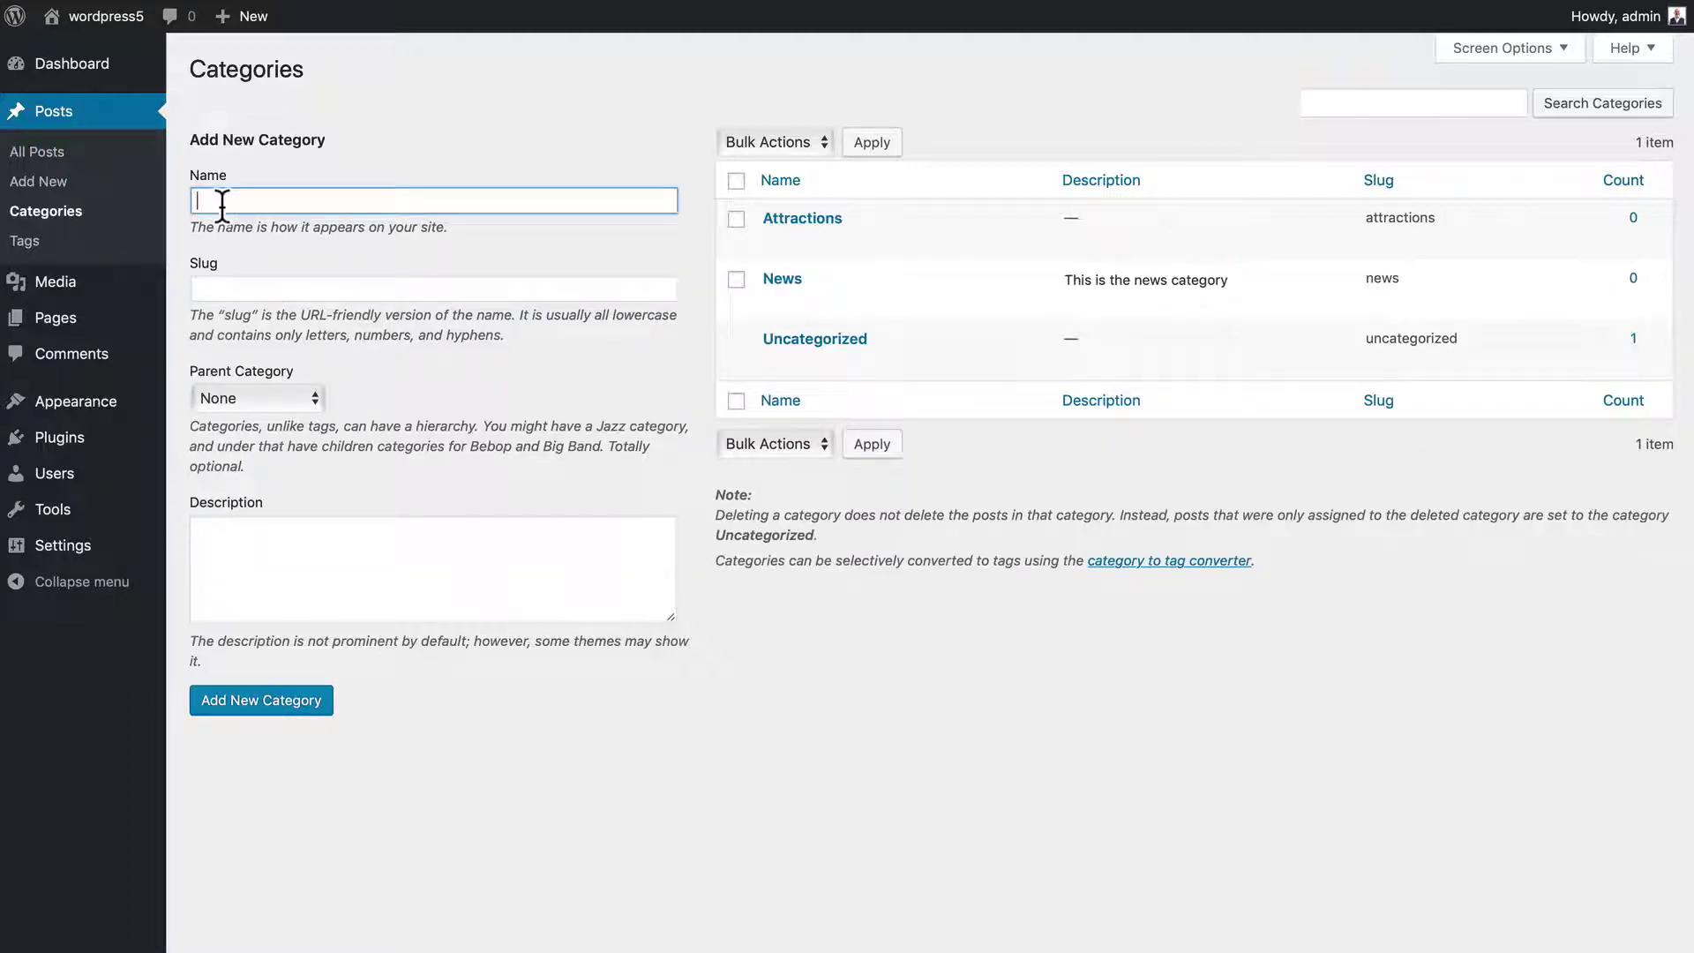
type("Chid")
key("BackSpace")
type("ldren")
key("Tab")
type("children")
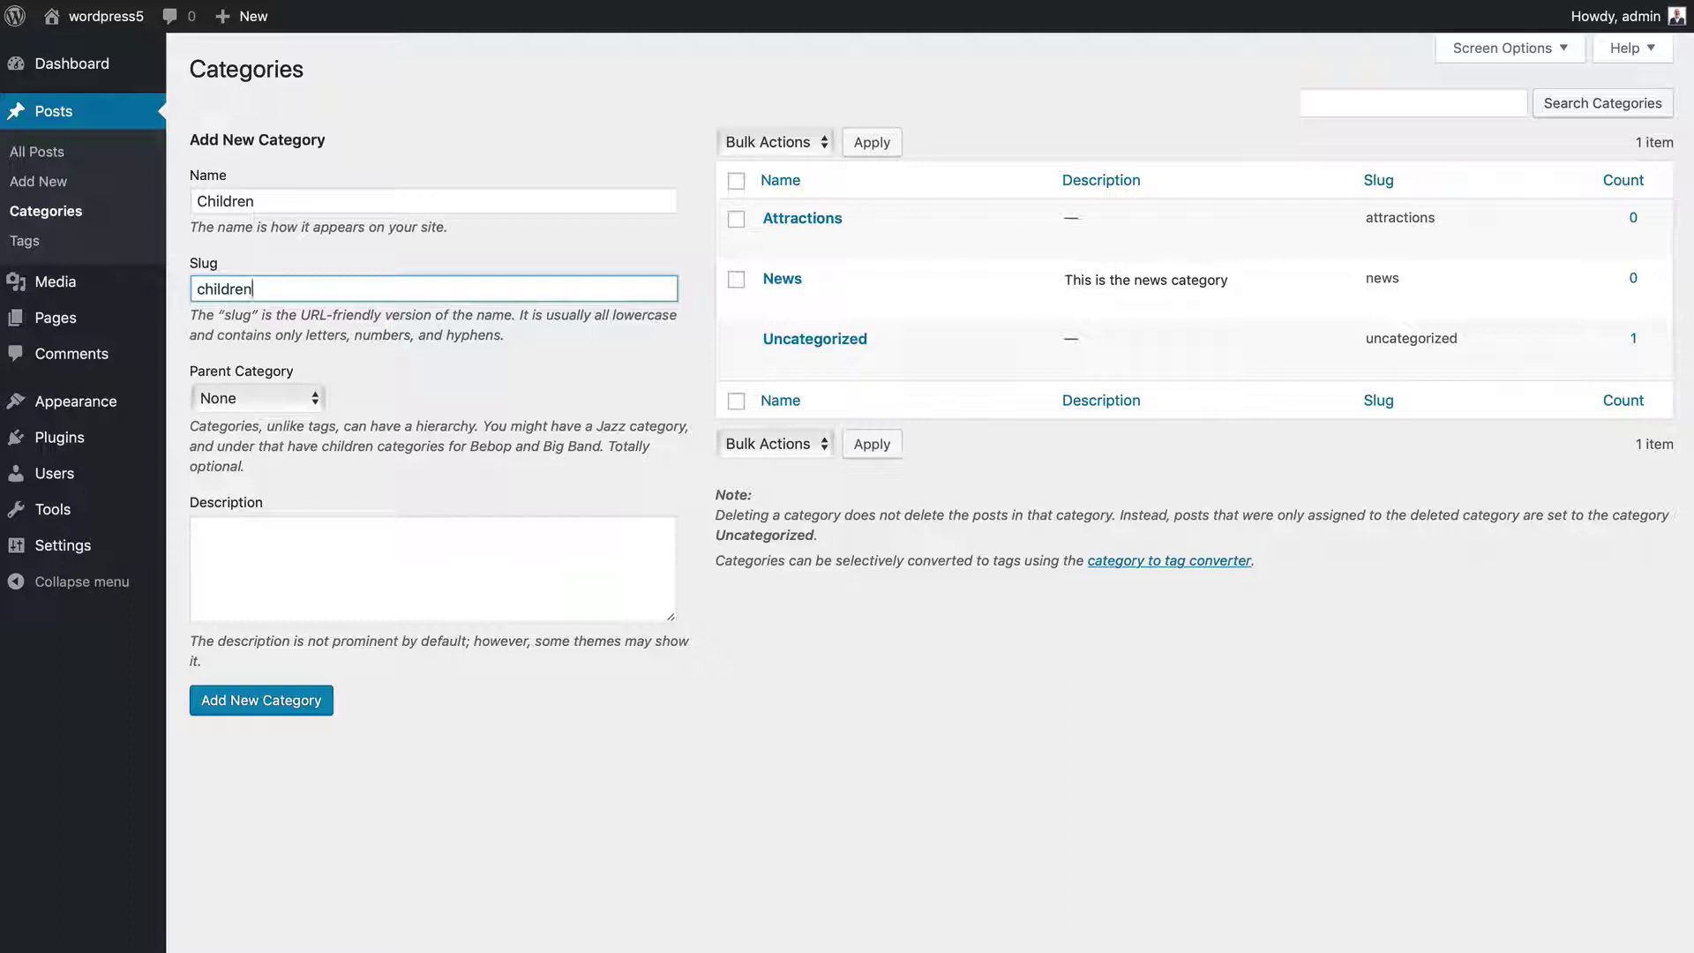
left_click(253, 401)
left_click(251, 424)
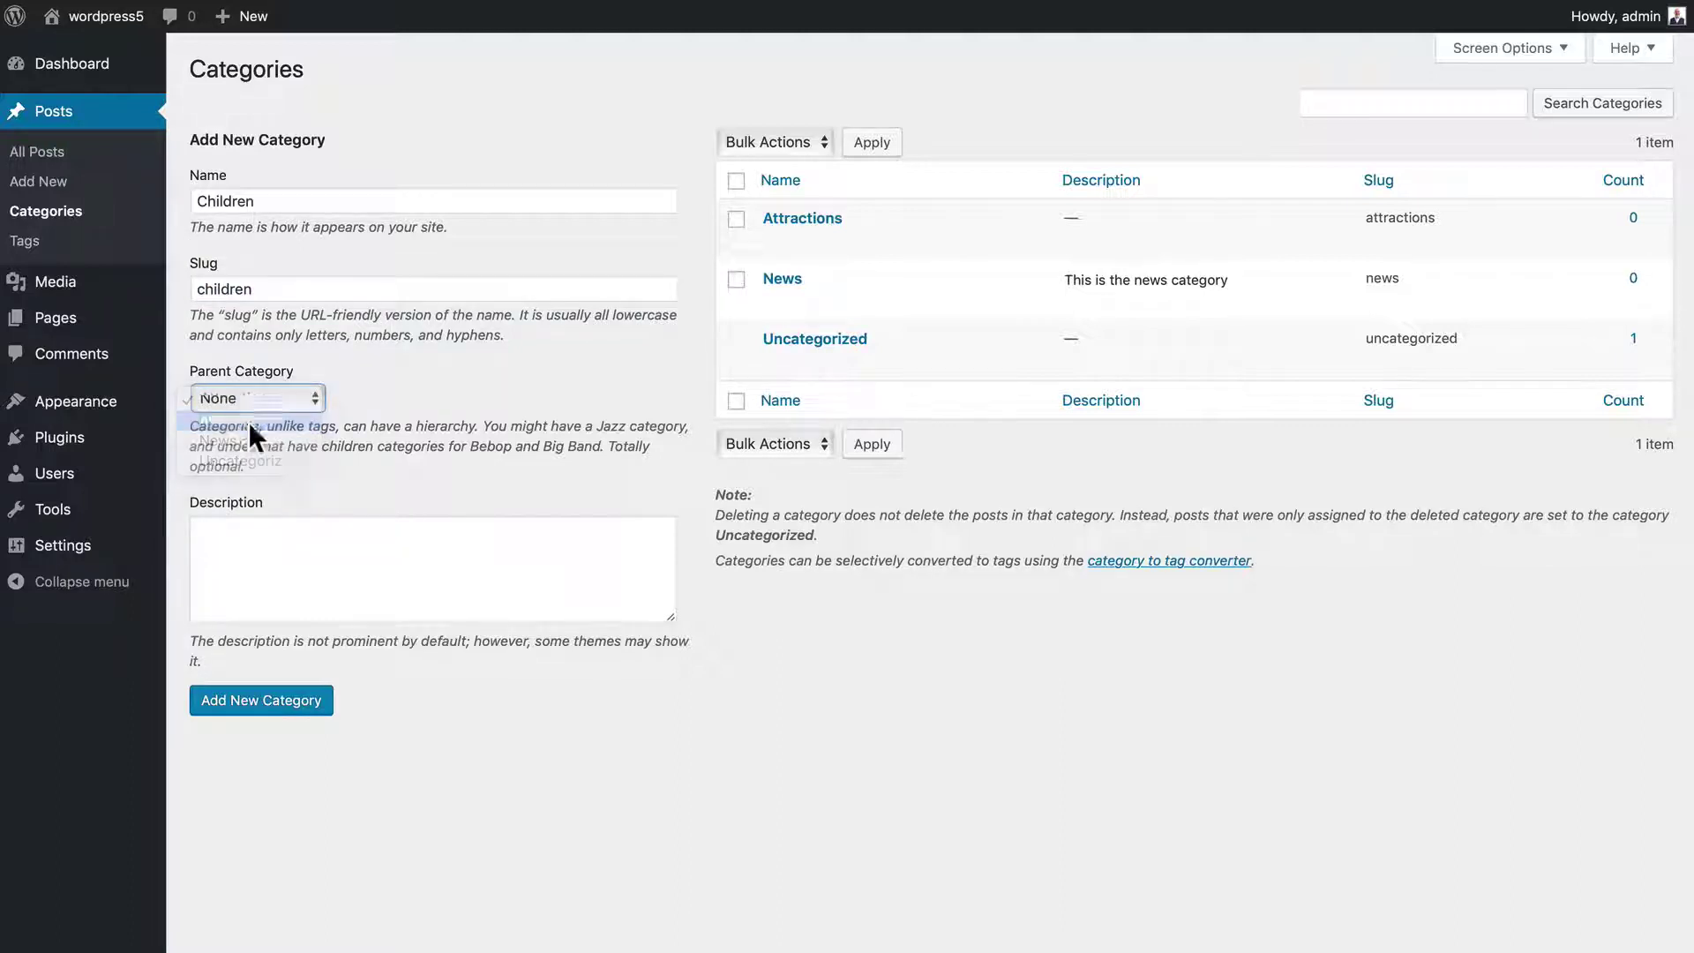
left_click(261, 702)
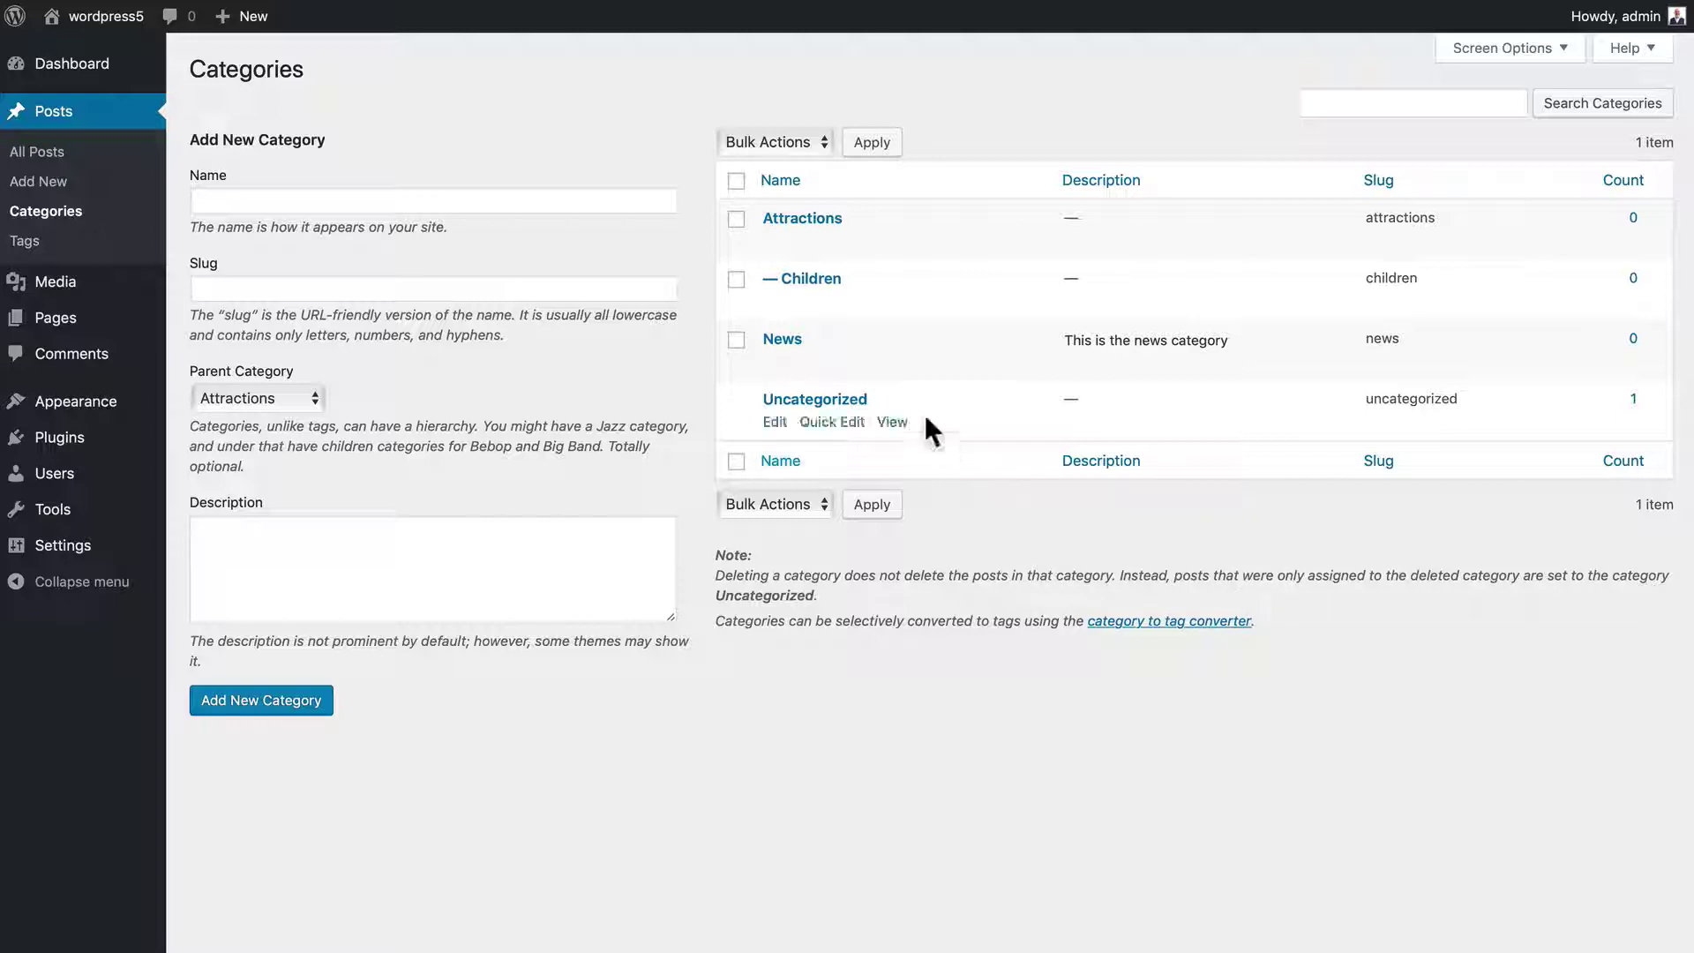
- Rename the Uncategorized category to General and return to the categories list
left_click(775, 422)
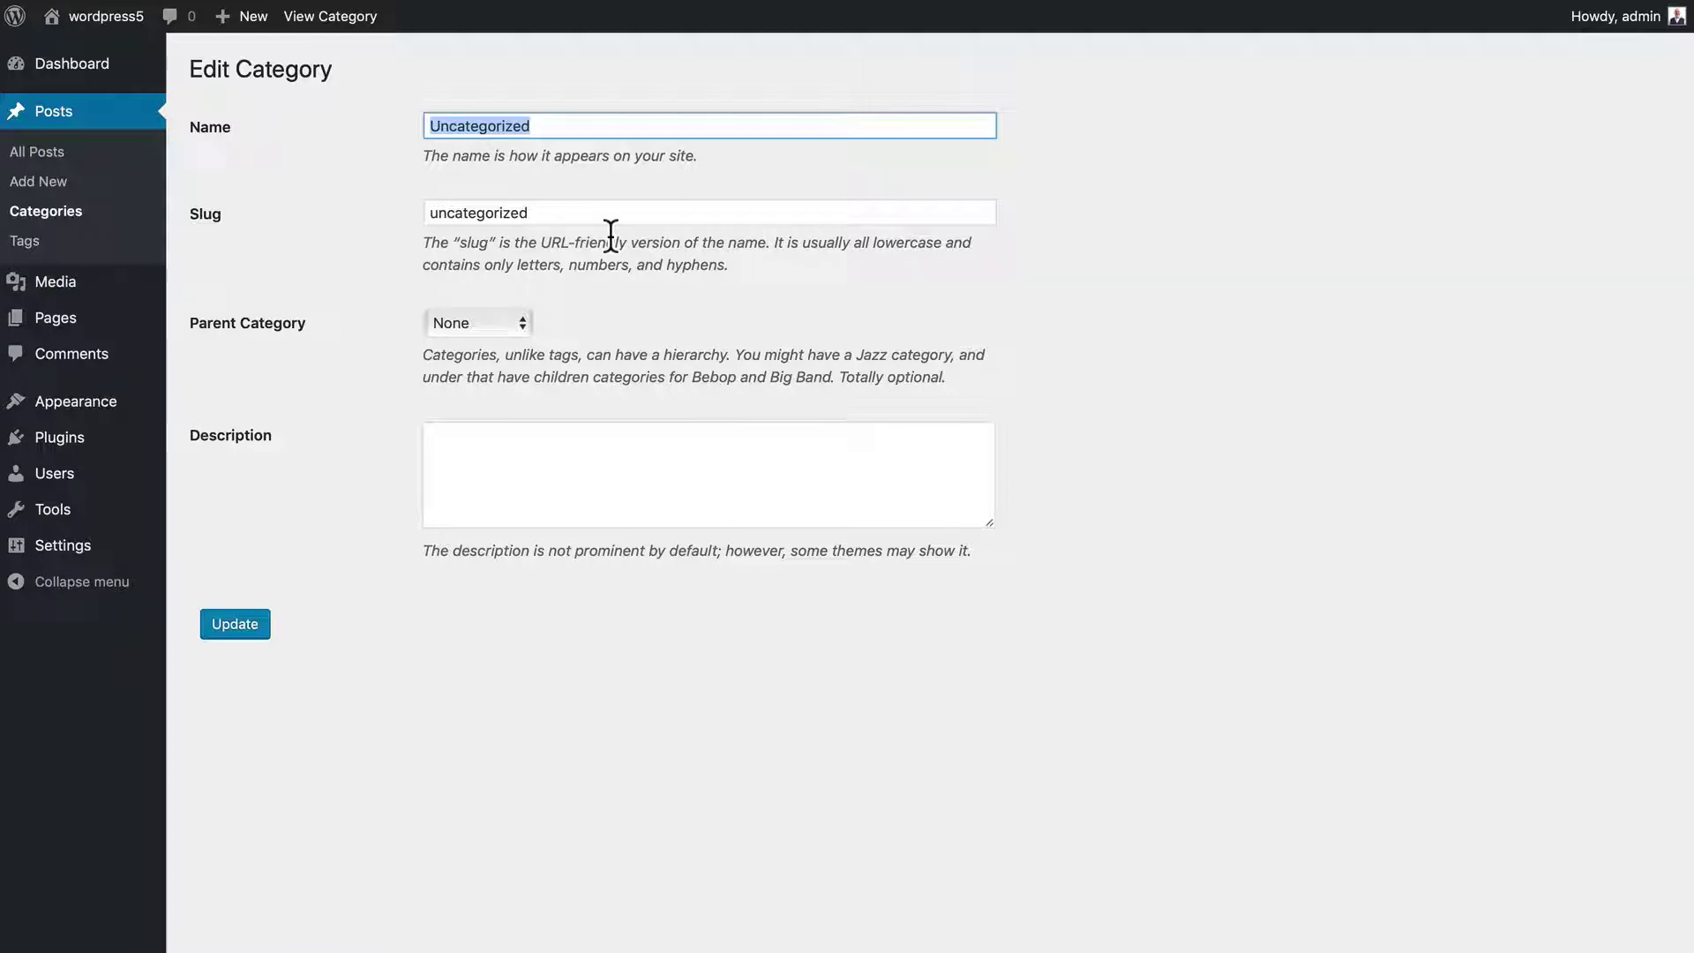
type("General")
key("Return")
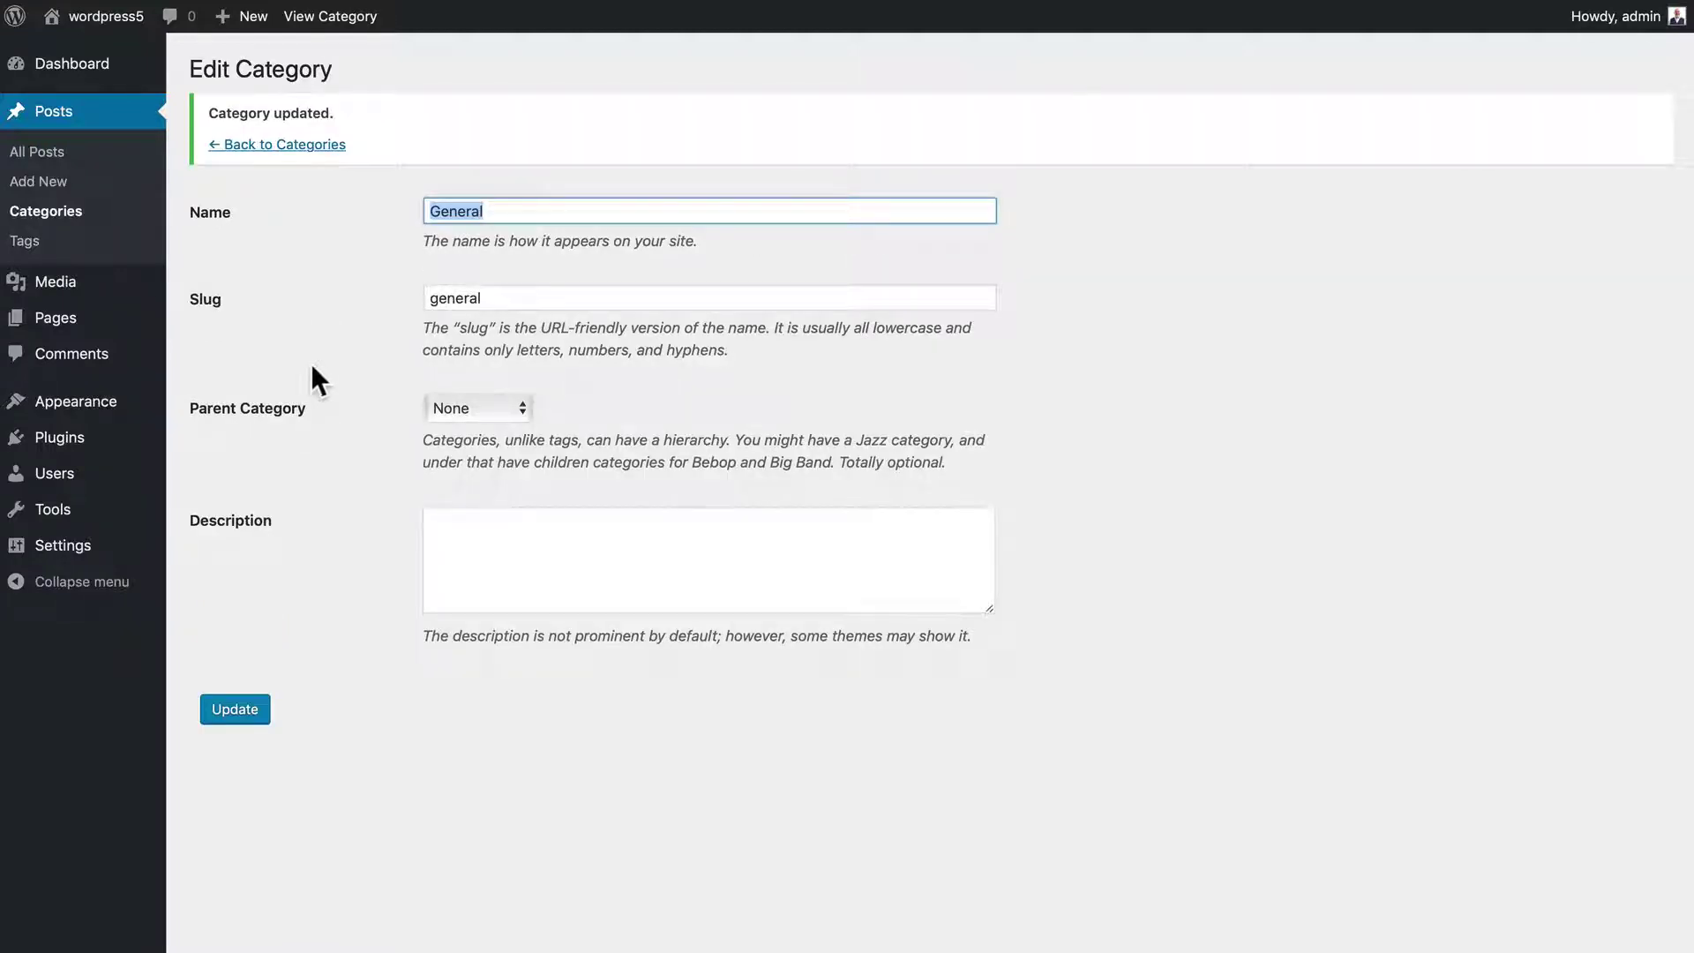
left_click(243, 145)
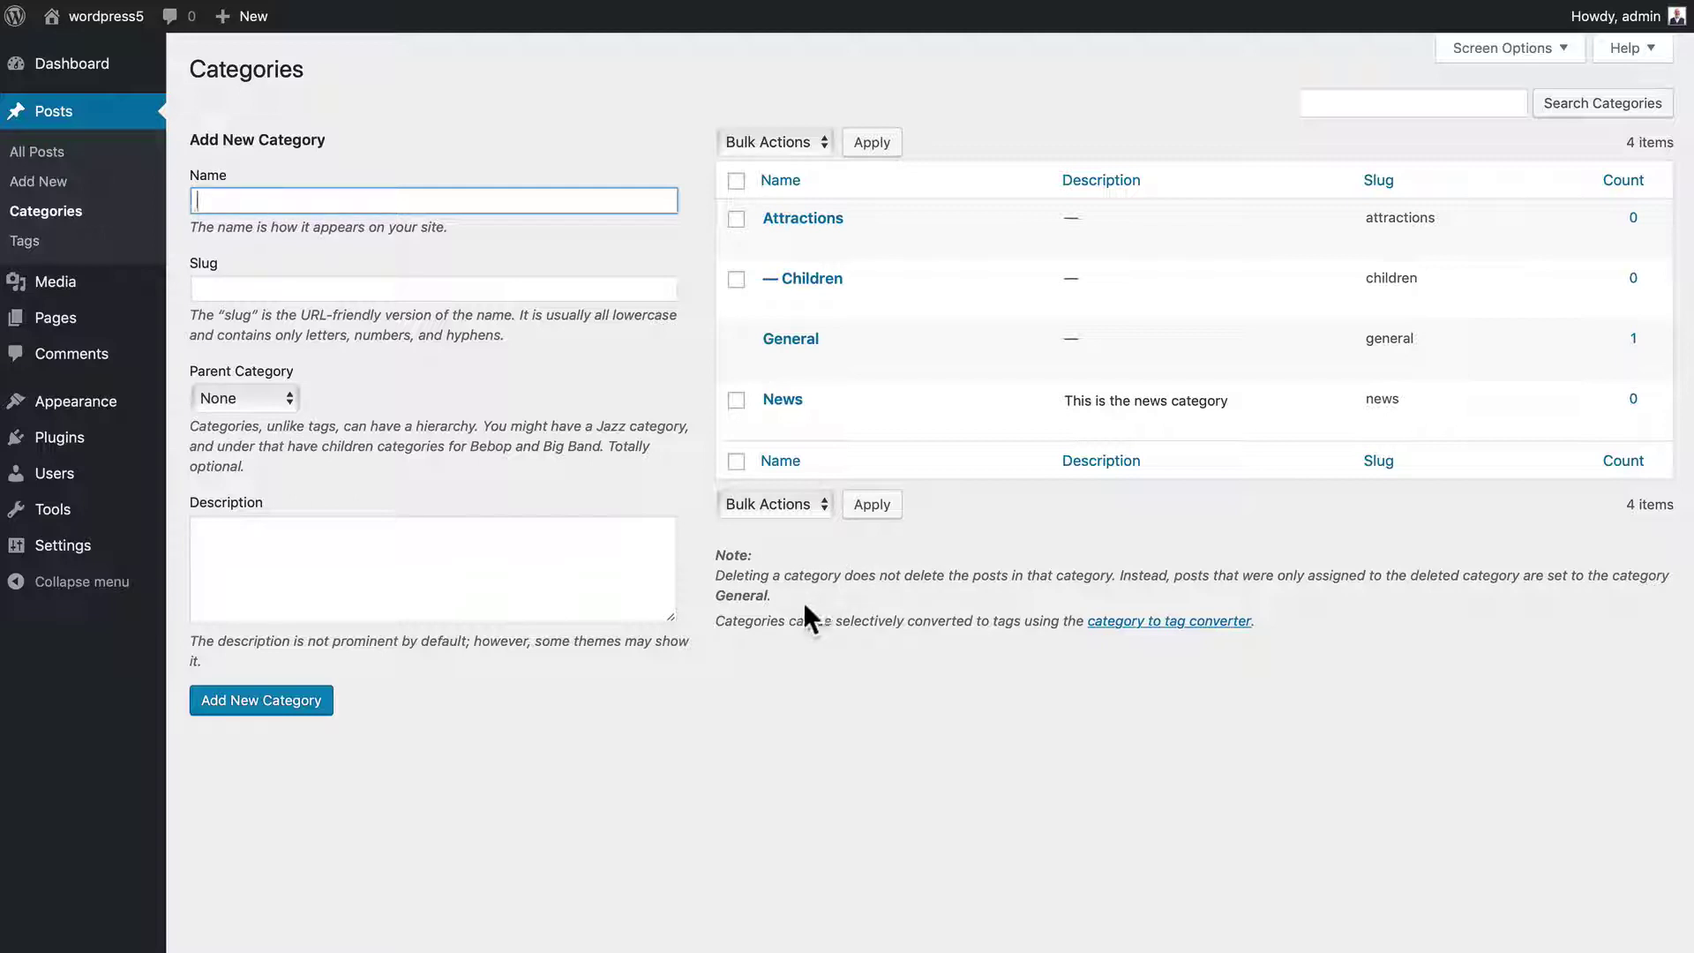
- Select all posts in All Posts and open Bulk Edit
left_click(28, 151)
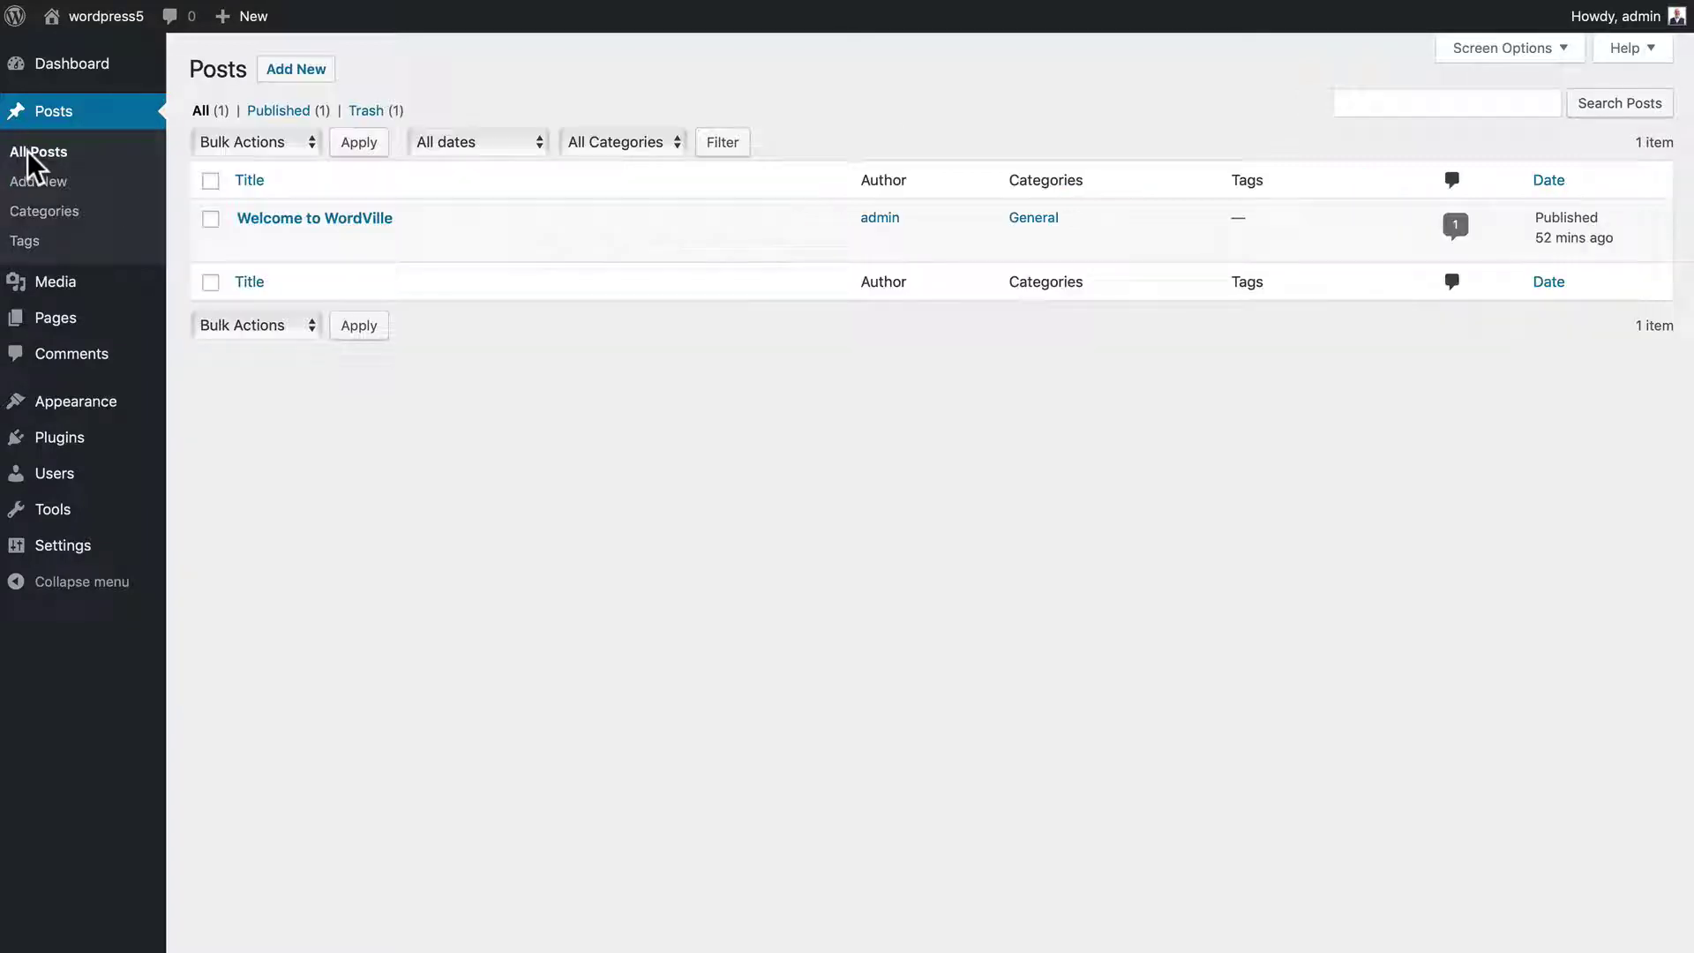
mouse_move(187, 241)
left_click(210, 181)
left_click(234, 142)
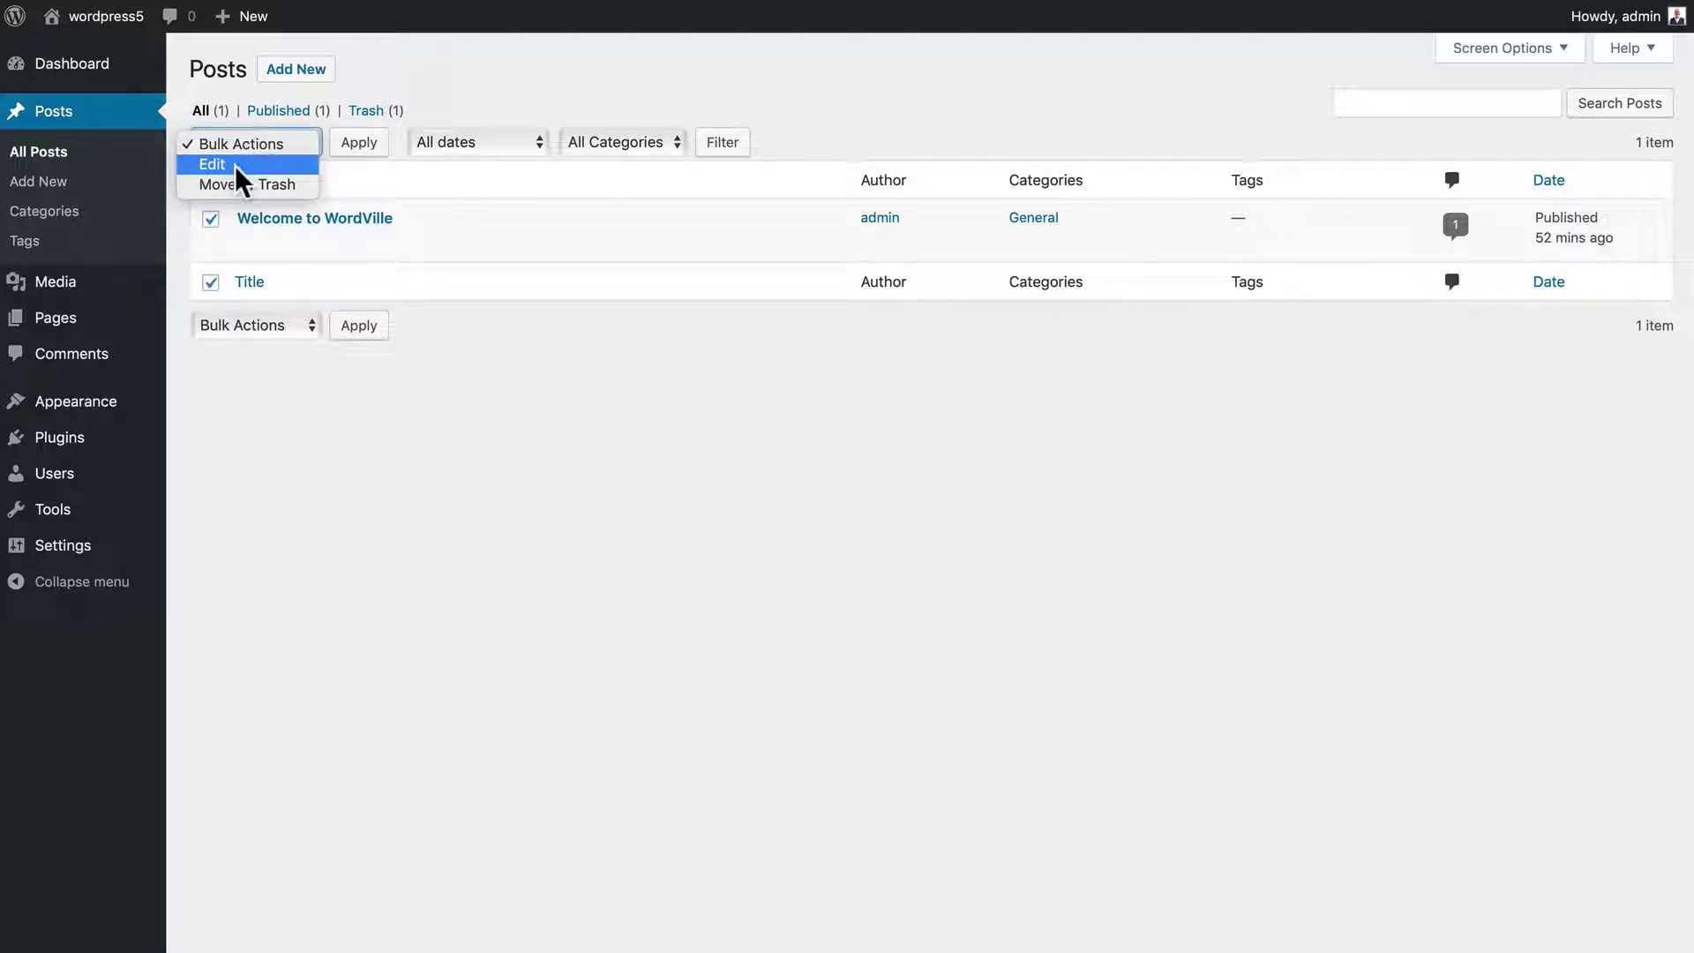
left_click(235, 166)
left_click(357, 148)
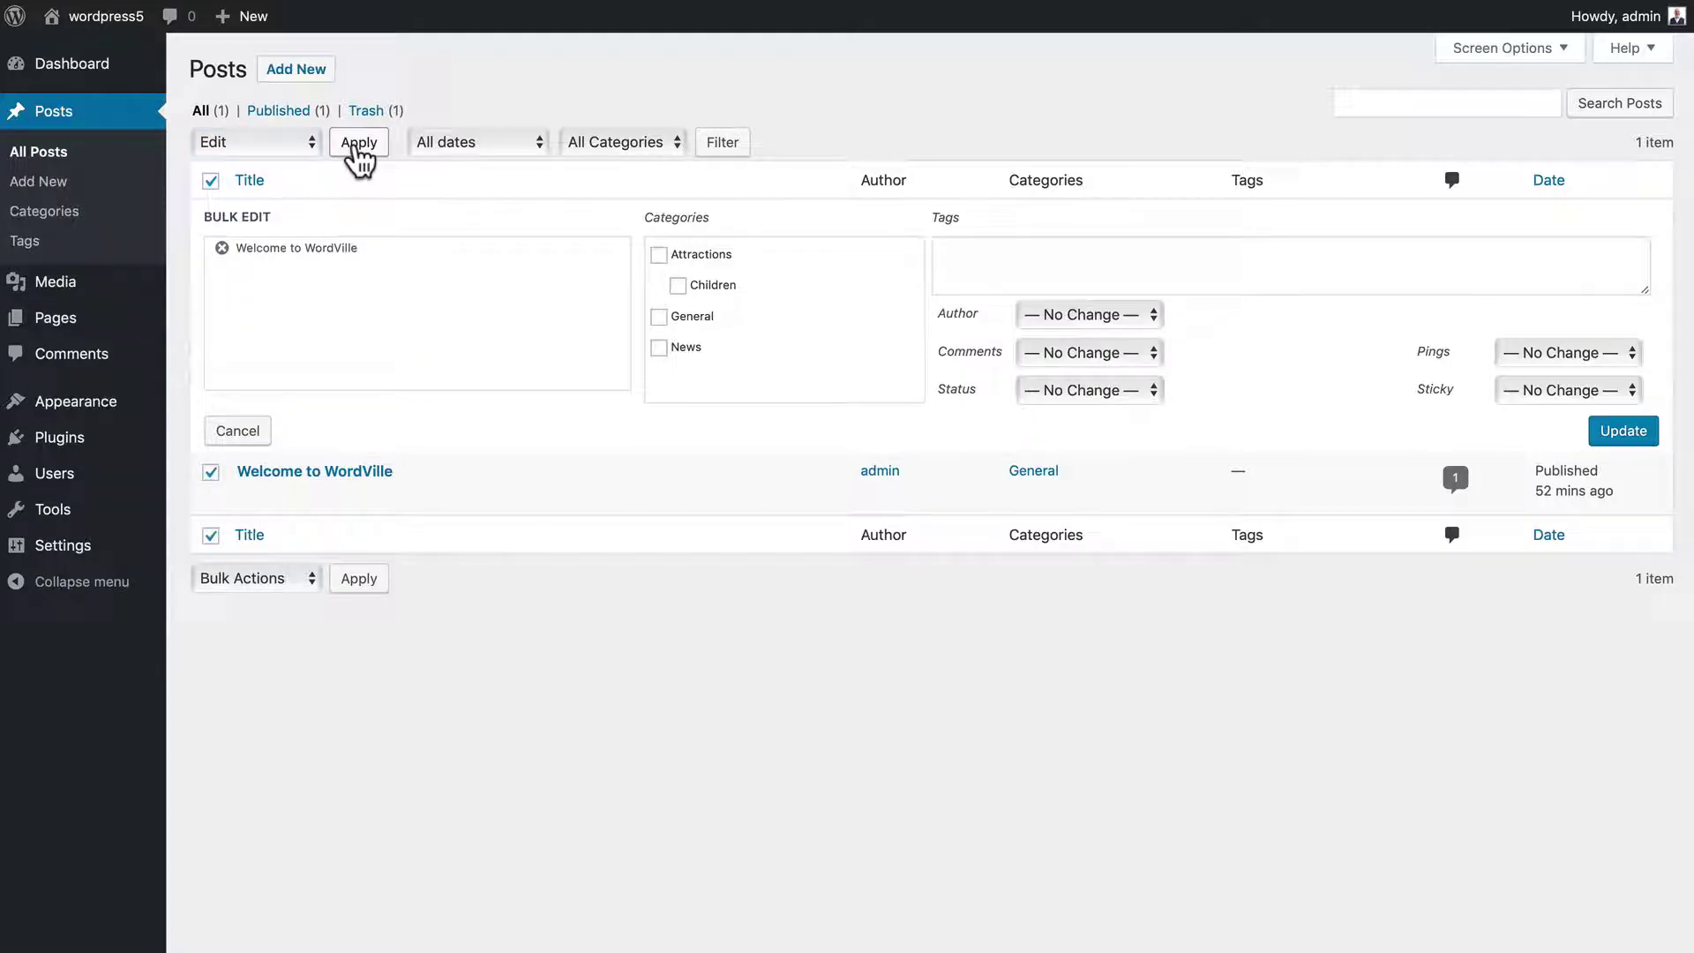
- Tick News in the bulk-edit categories and update the Welcome to WordVille post
left_click(659, 317)
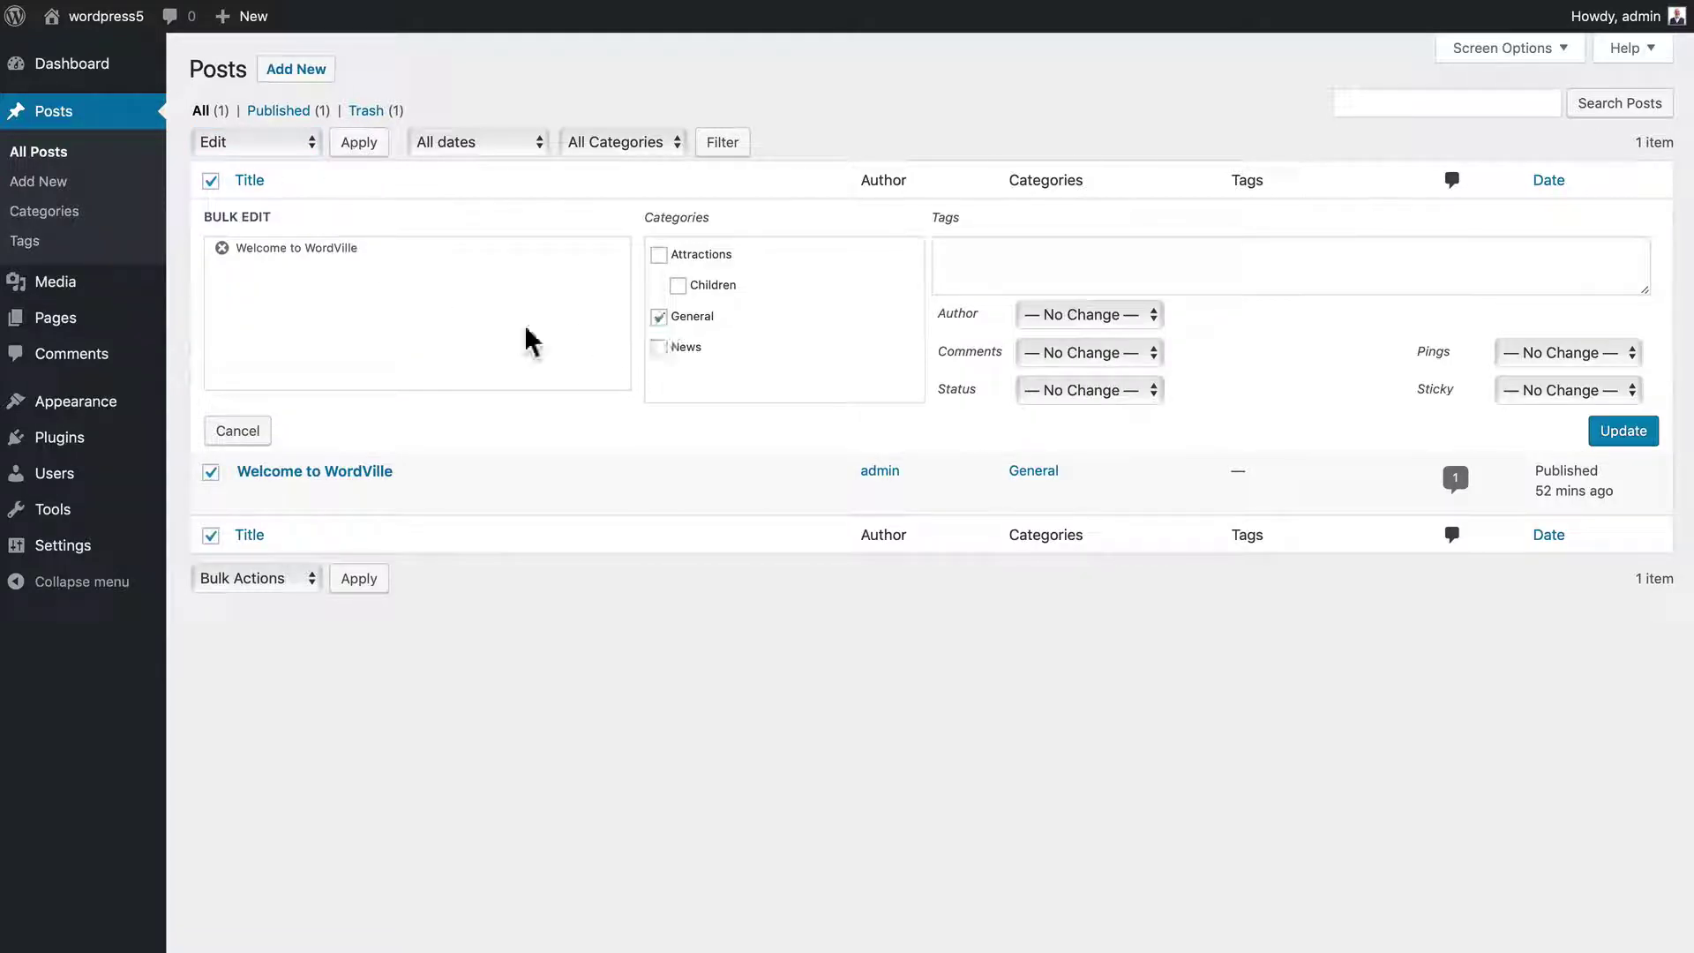
left_click(659, 348)
left_click(659, 317)
left_click(1624, 431)
mouse_move(983, 310)
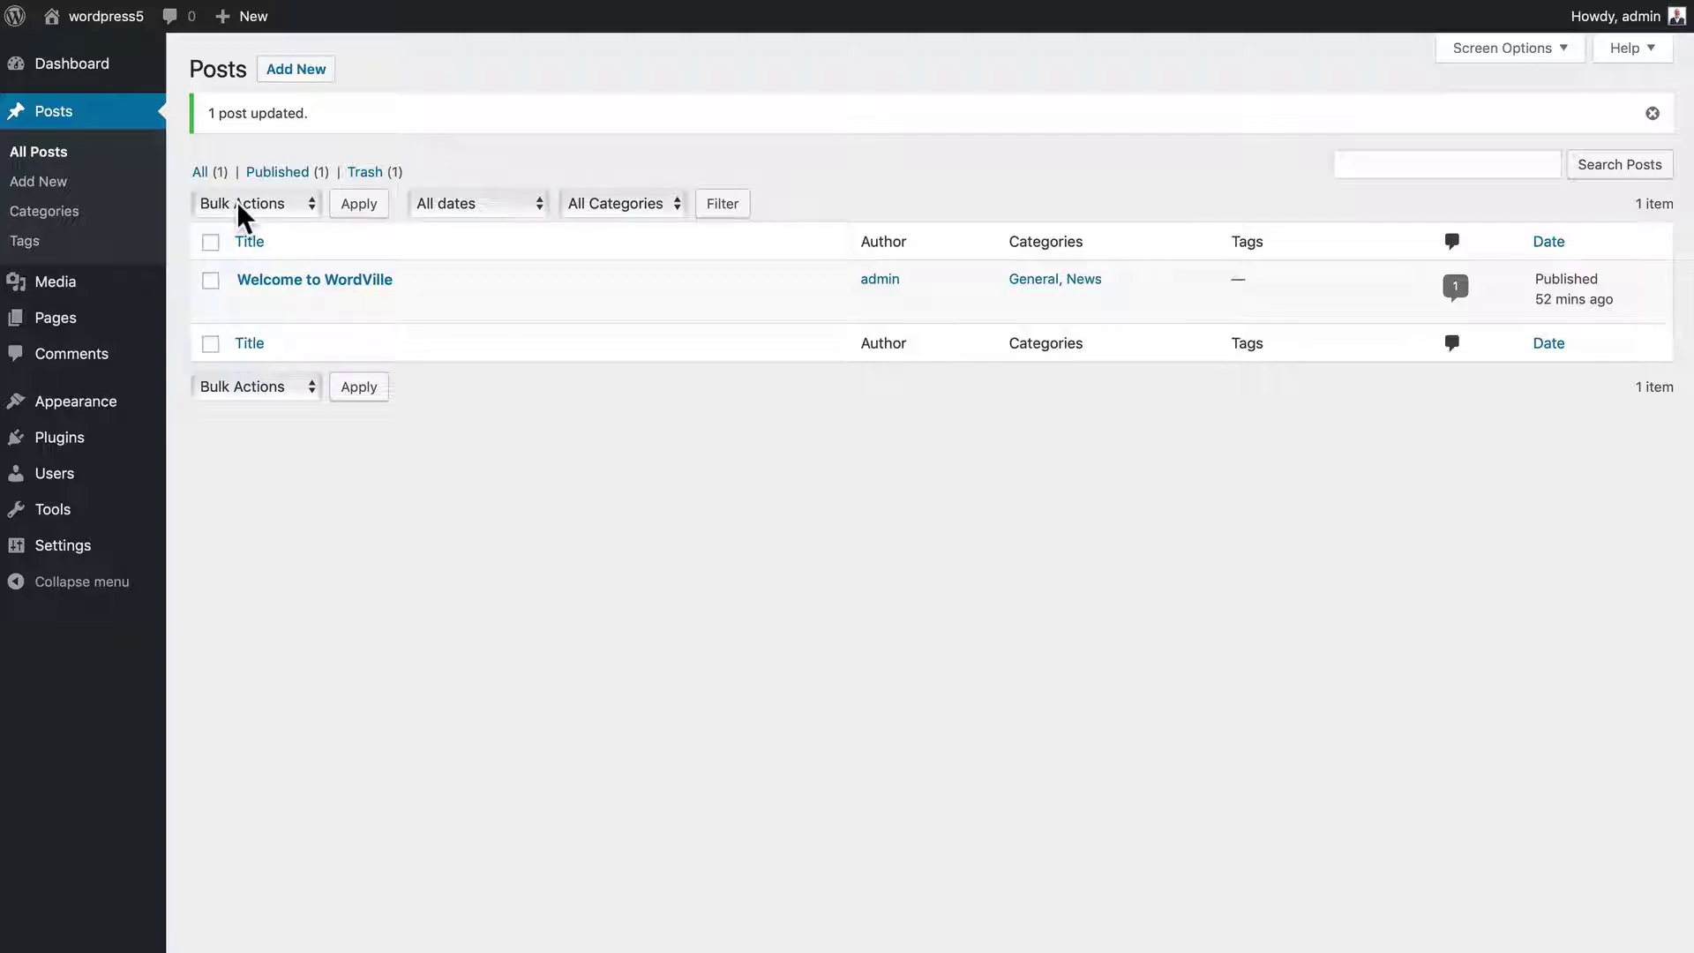
- Uncheck General in the post's Categories panel and update, leaving News only
left_click(245, 300)
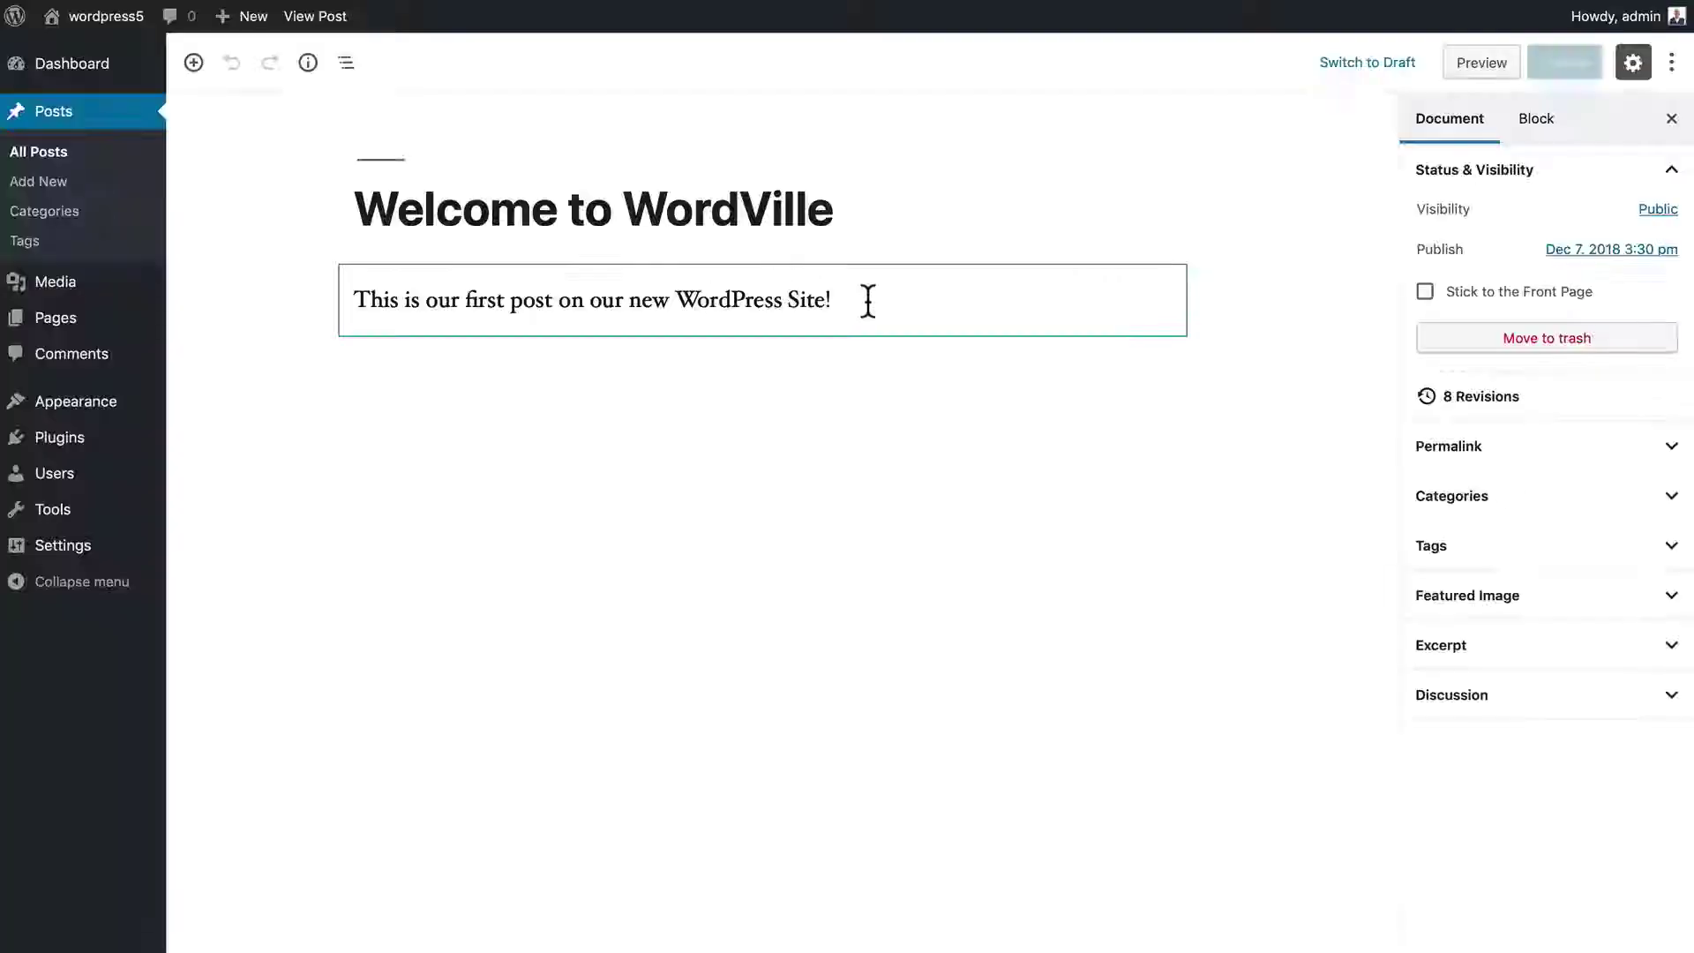
left_click(1442, 495)
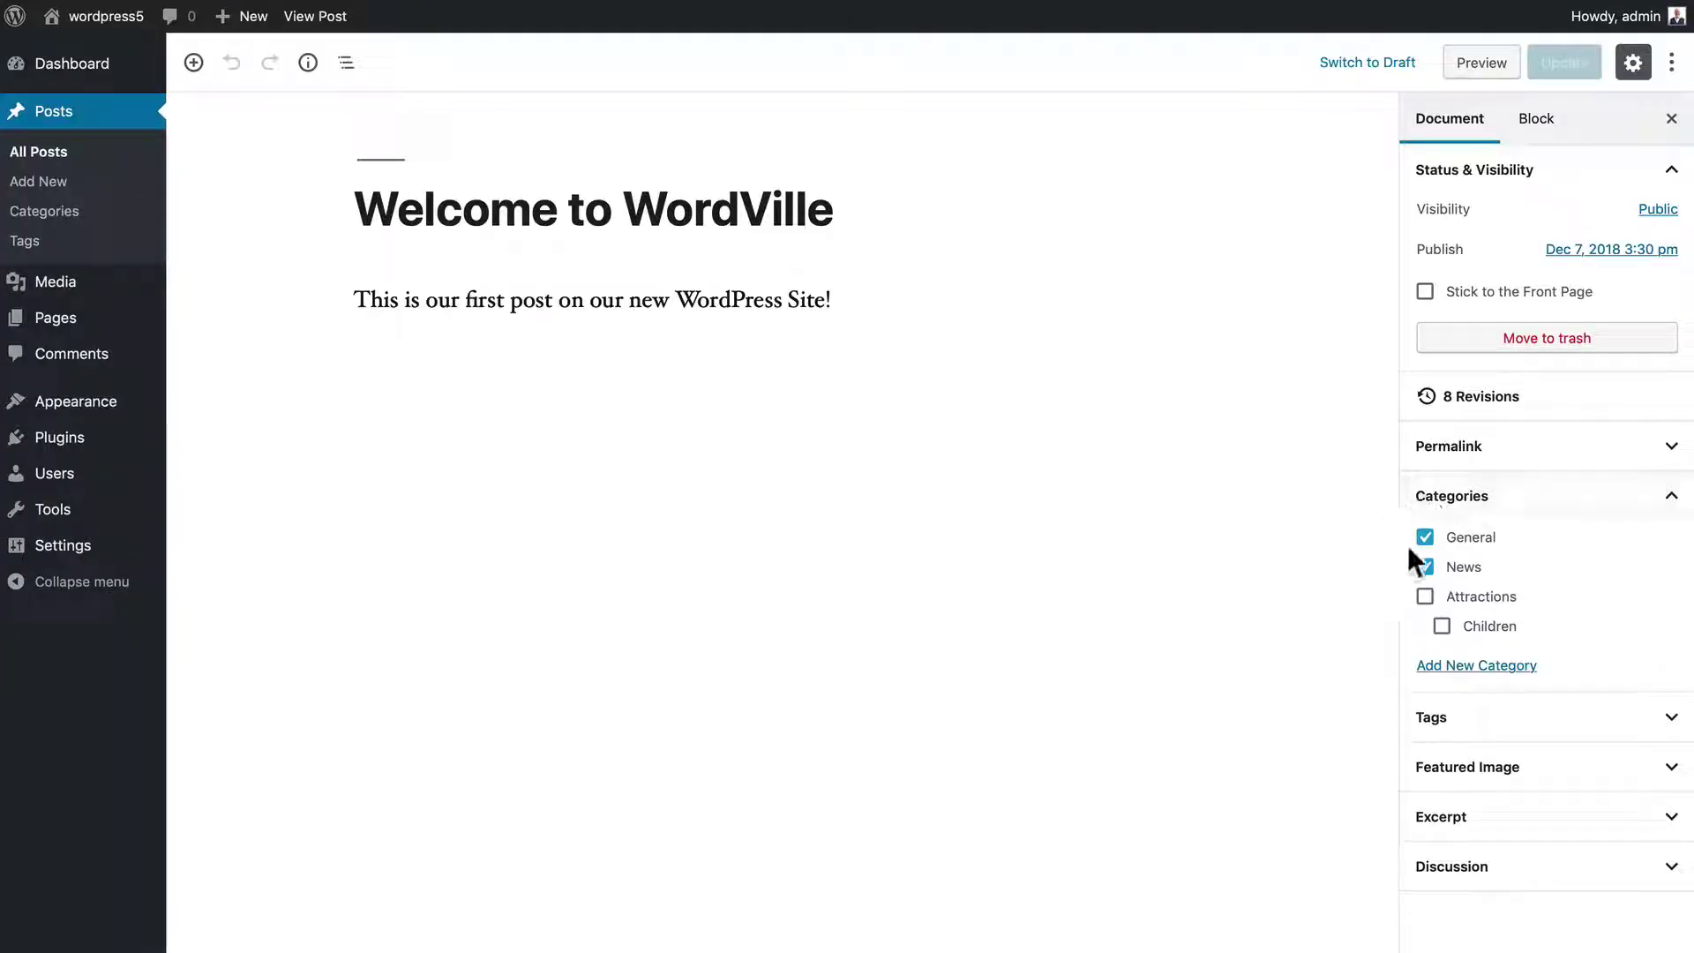
left_click(1425, 538)
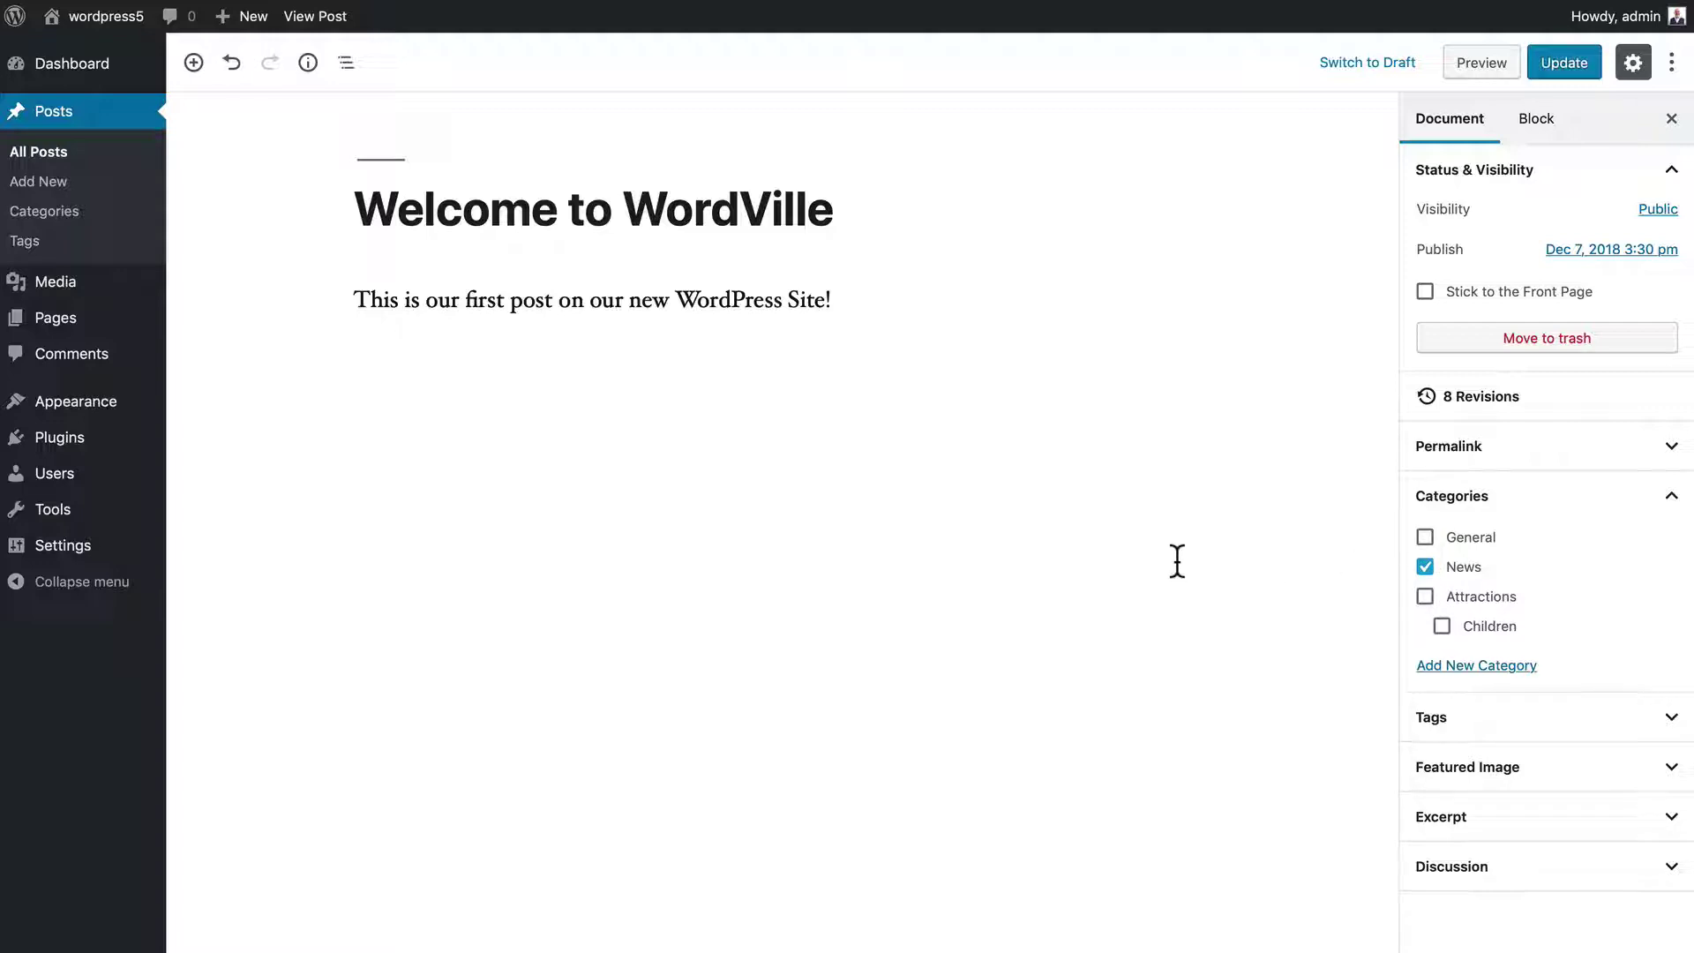
left_click(1565, 61)
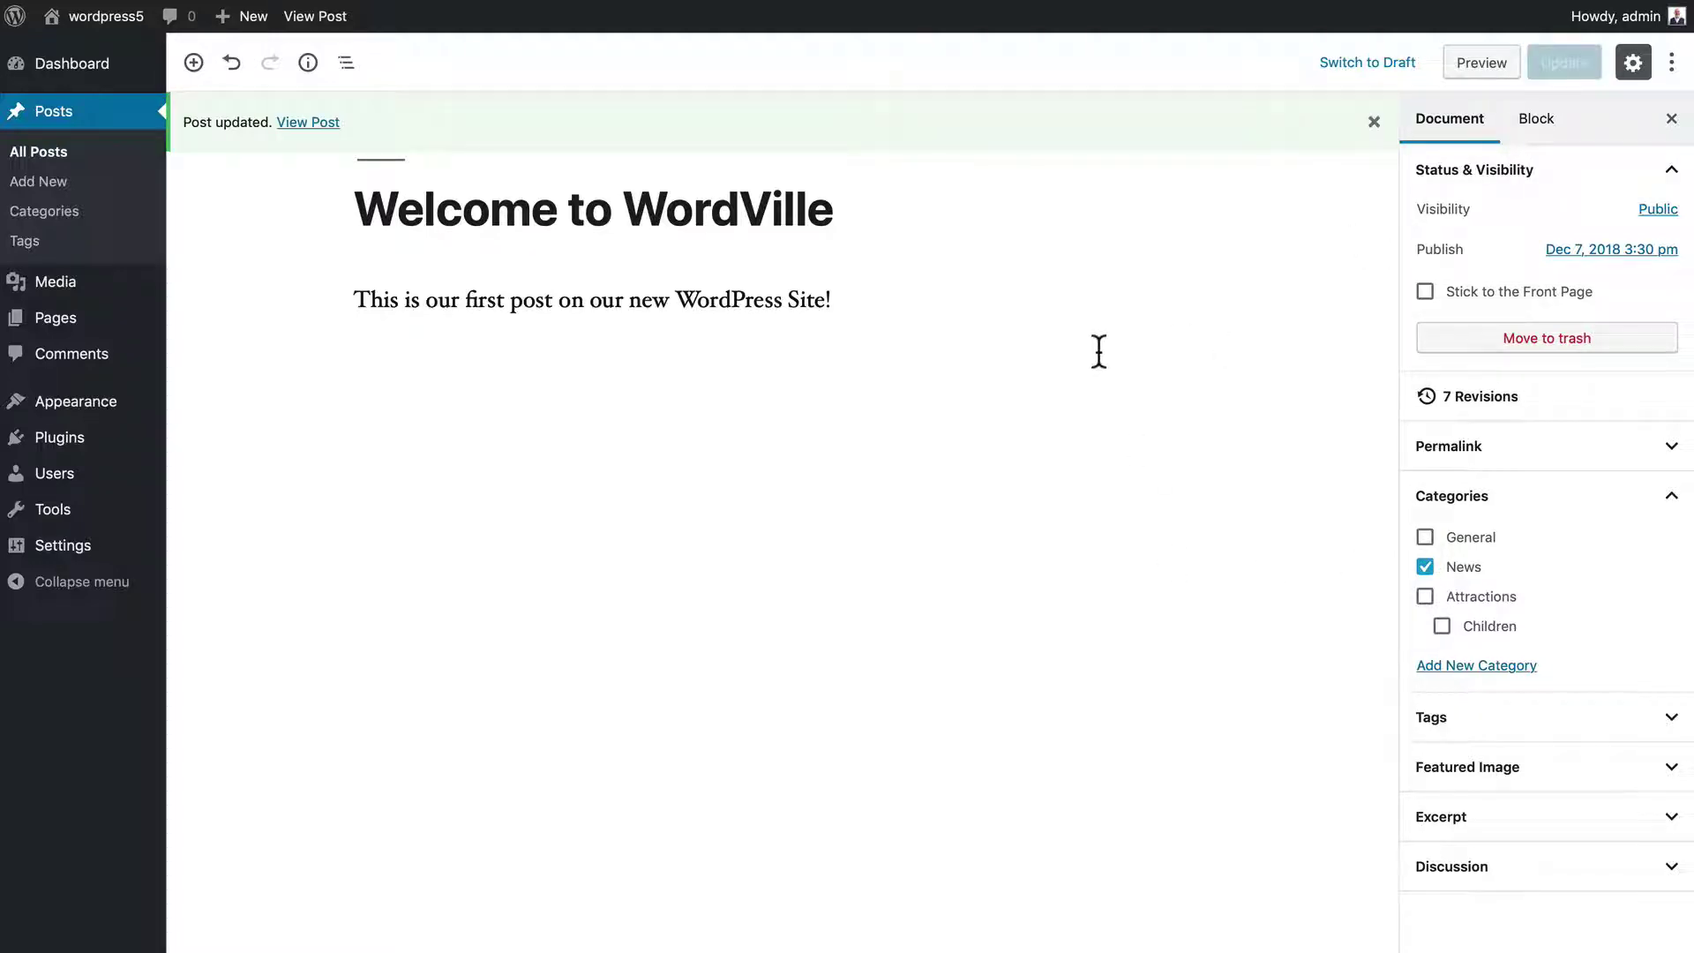